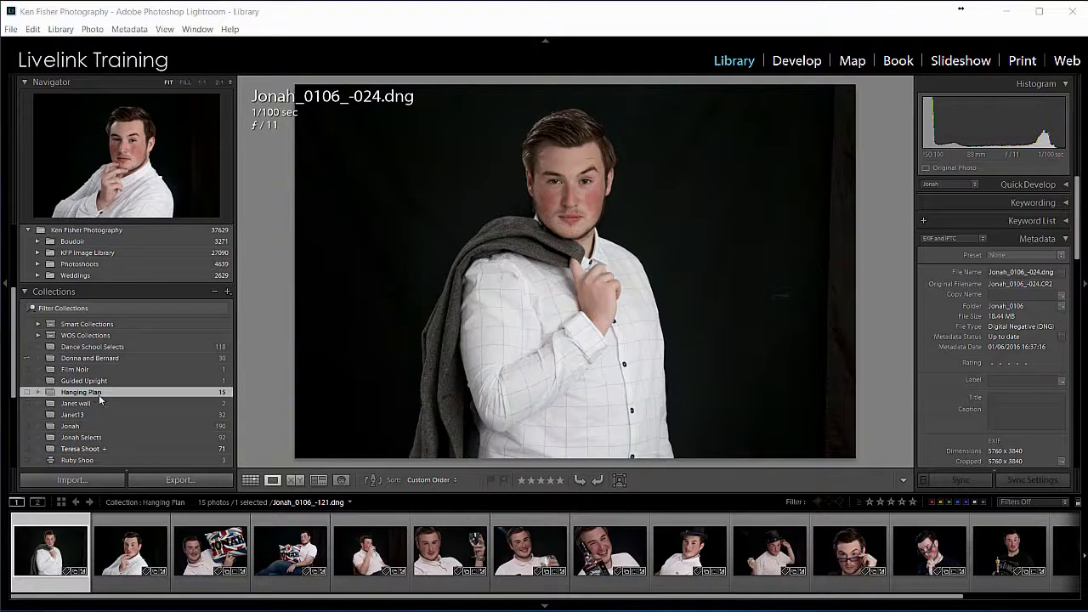
# - Select all photos in the Hanging Plan collection and open them as layers in Photoshop
pyautogui.click(98, 393)
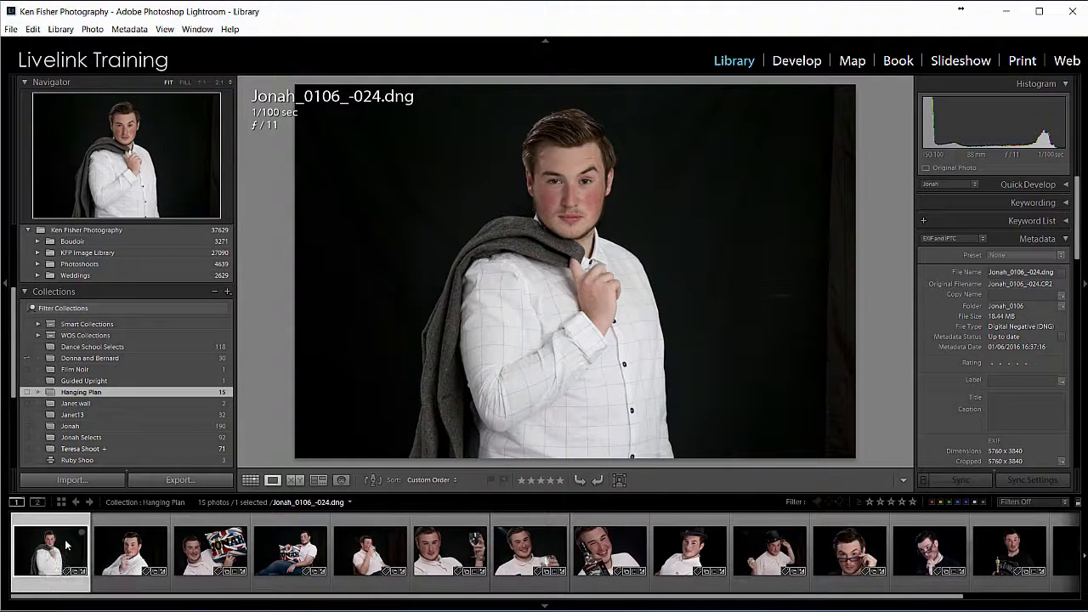
pyautogui.hotkey('ctrl', 'a')
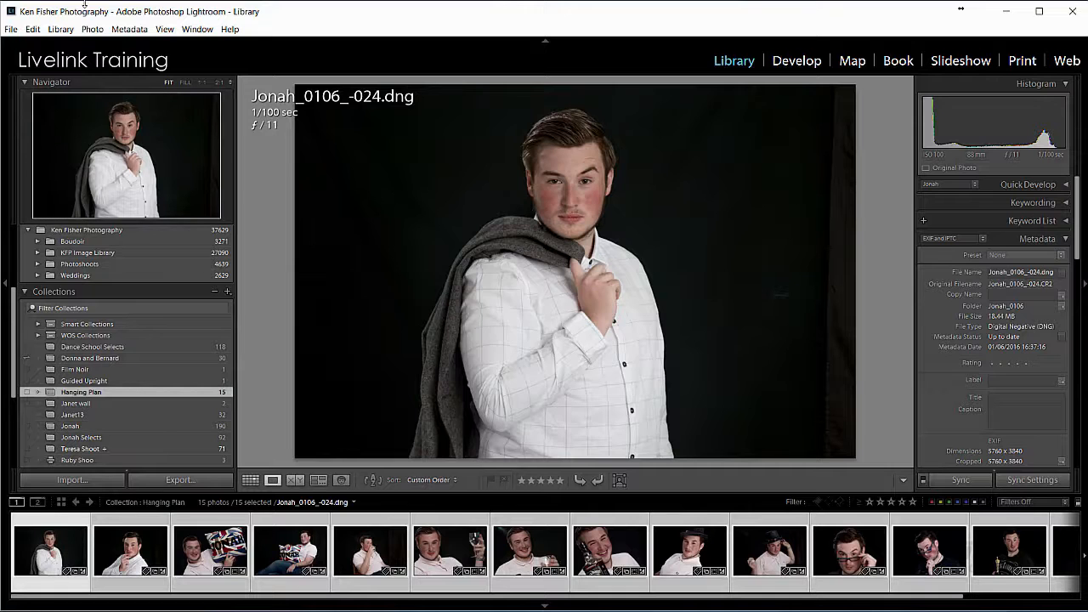
pyautogui.click(91, 30)
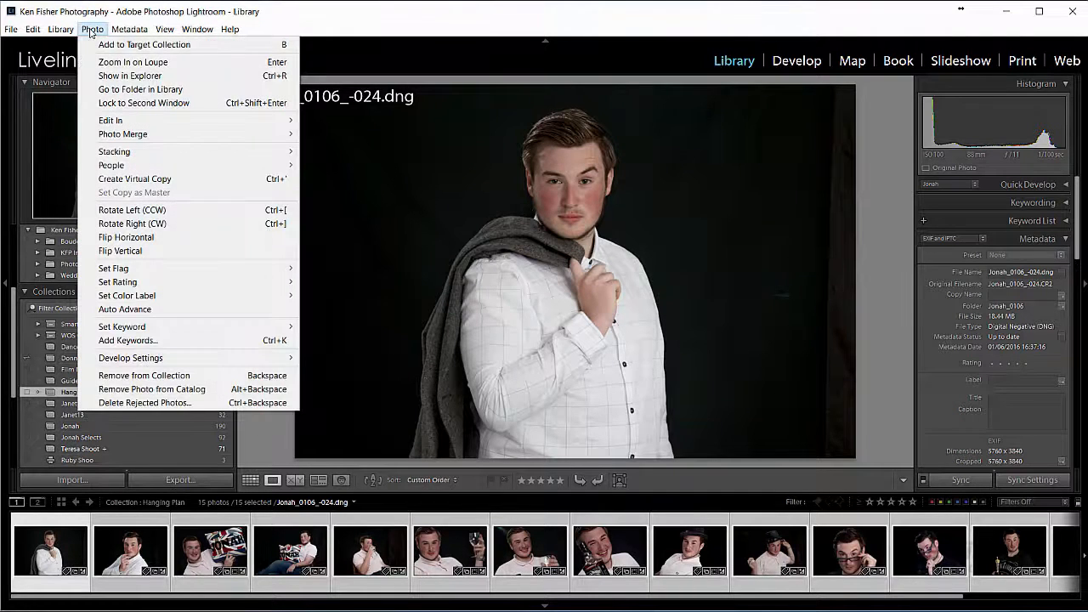
pyautogui.moveTo(145, 128)
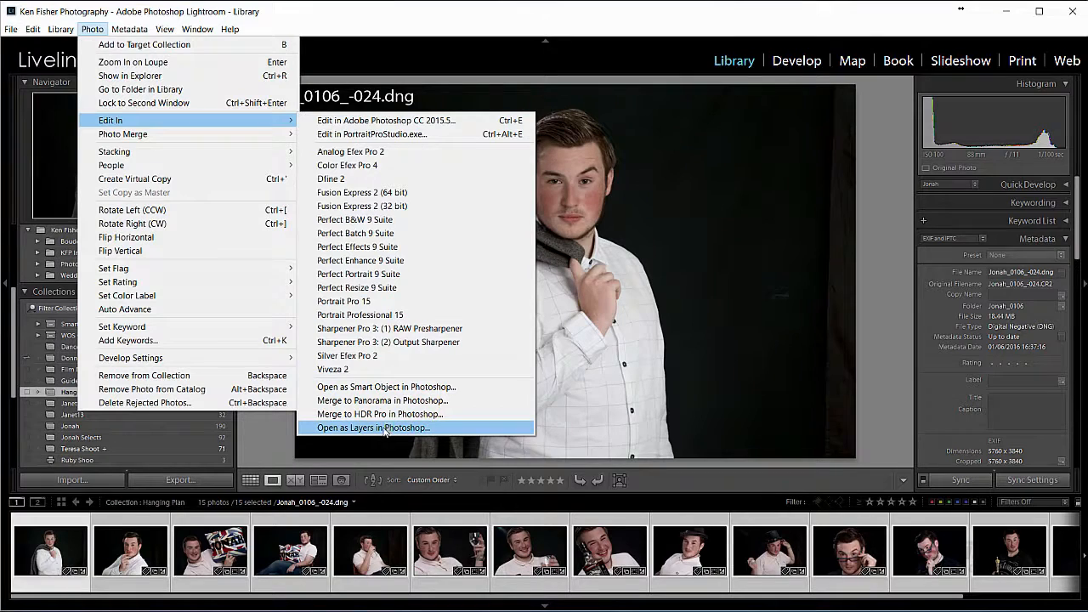
pyautogui.click(441, 429)
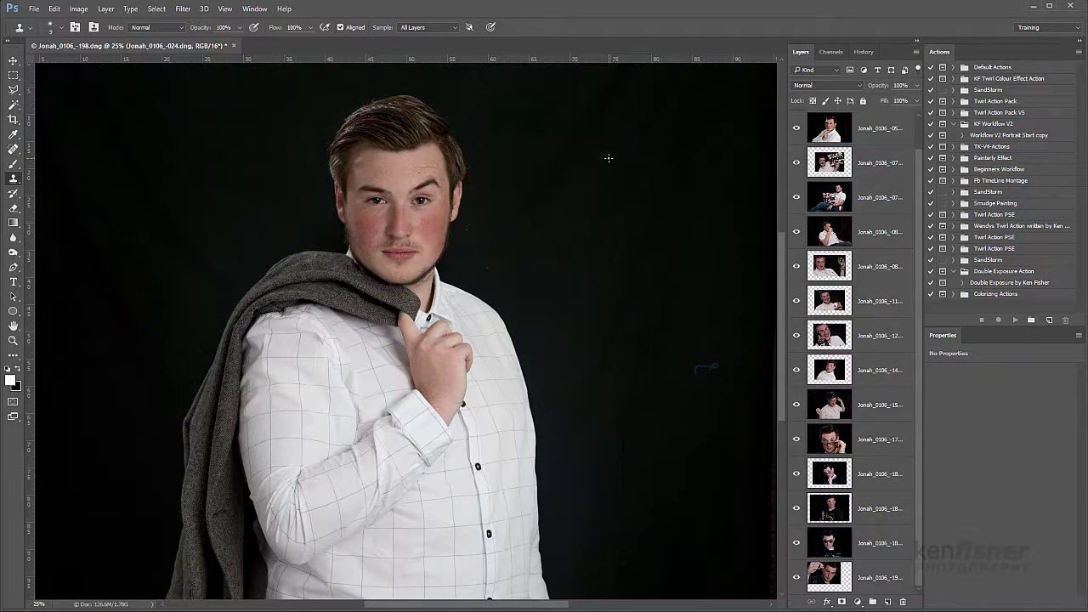
# - Enlarge the canvas to 500 percent width and 300 percent height
pyautogui.hotkey('ctrl', '-')
pyautogui.hotkey('ctrl', '-')
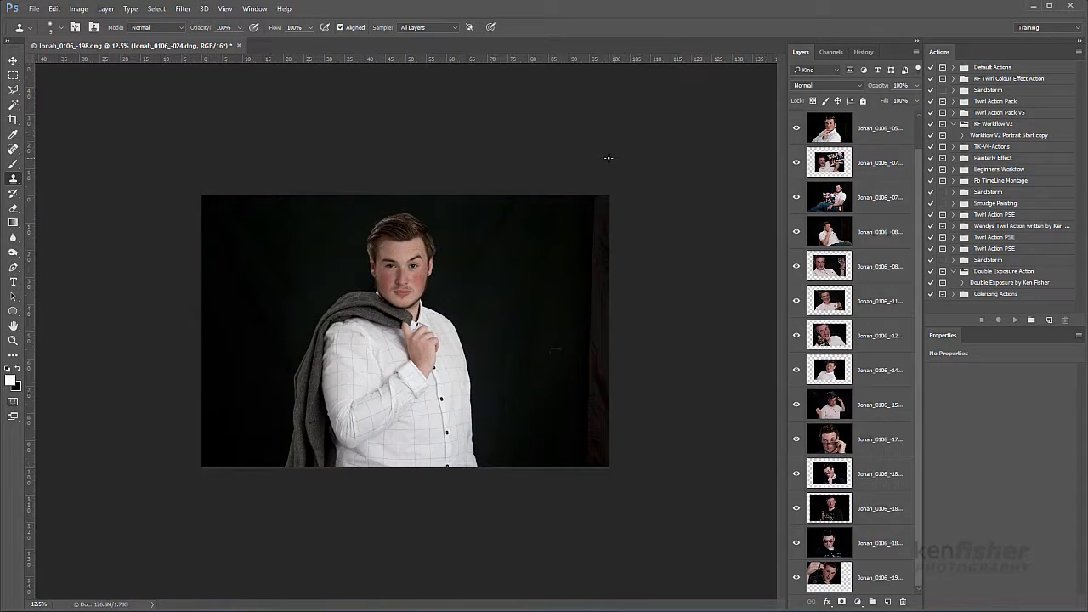
pyautogui.hotkey('ctrl', '-')
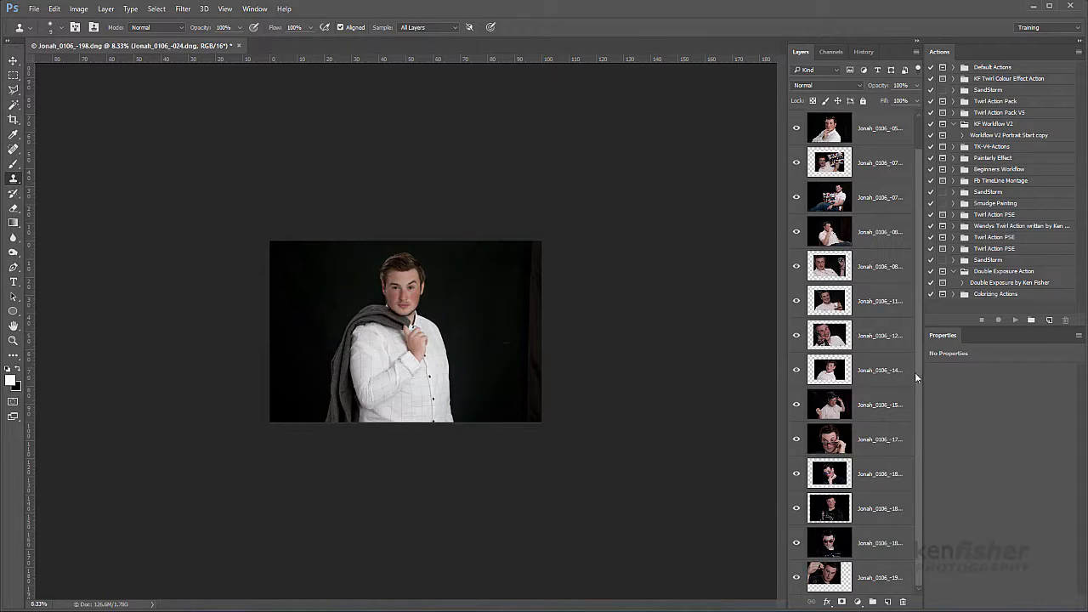
pyautogui.scroll(1, 915, 372)
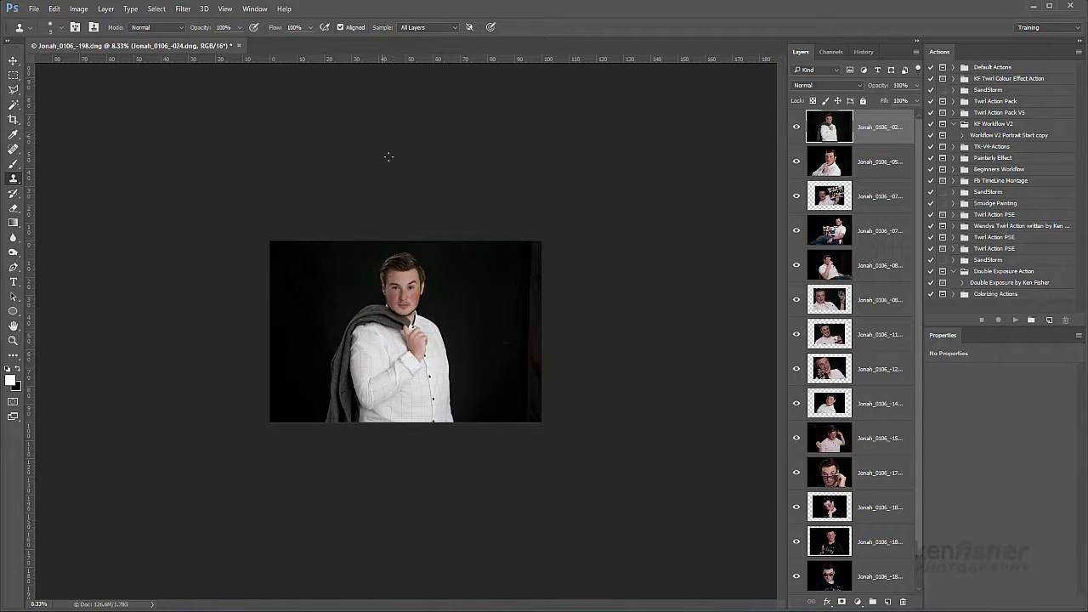
pyautogui.click(77, 9)
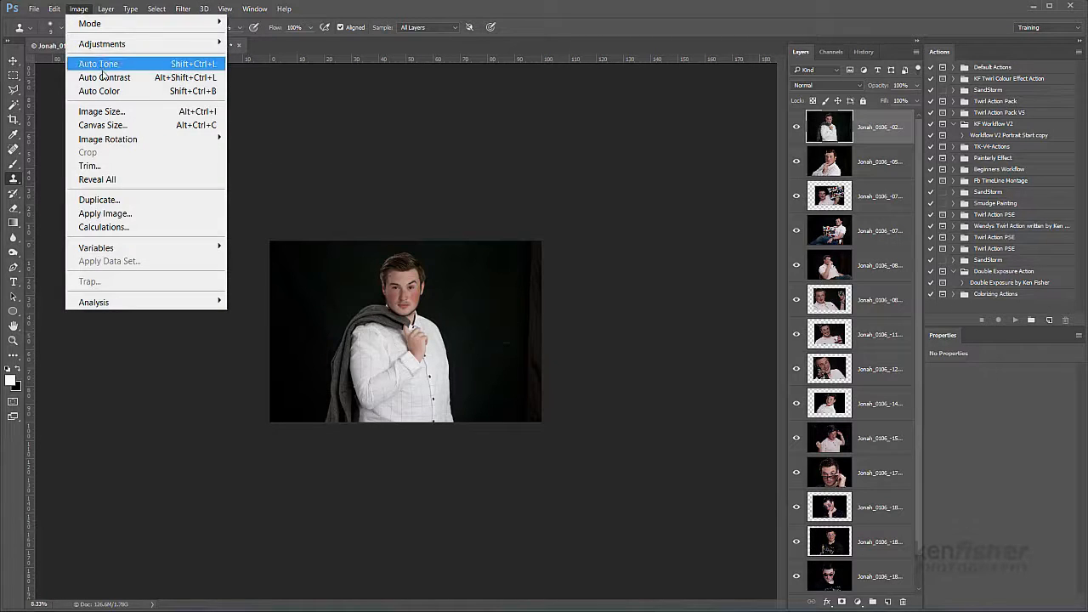
pyautogui.click(117, 129)
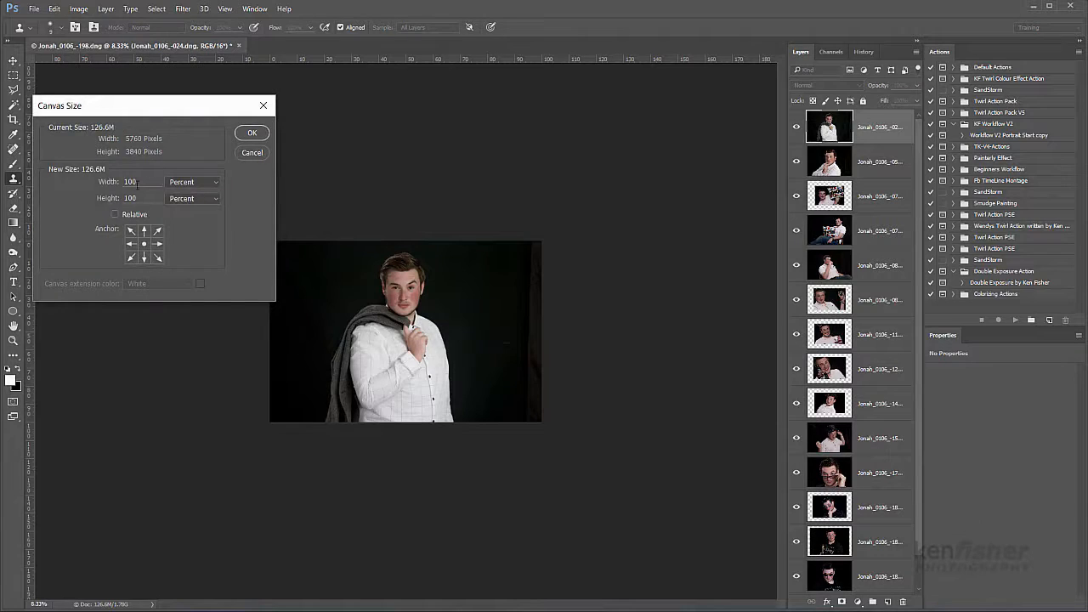
pyautogui.click(217, 182)
pyautogui.click(191, 195)
pyautogui.moveTo(144, 182); pyautogui.dragTo(108, 182)
pyautogui.write('500')
pyautogui.moveTo(144, 198); pyautogui.dragTo(111, 198)
pyautogui.write('300')
pyautogui.click(252, 134)
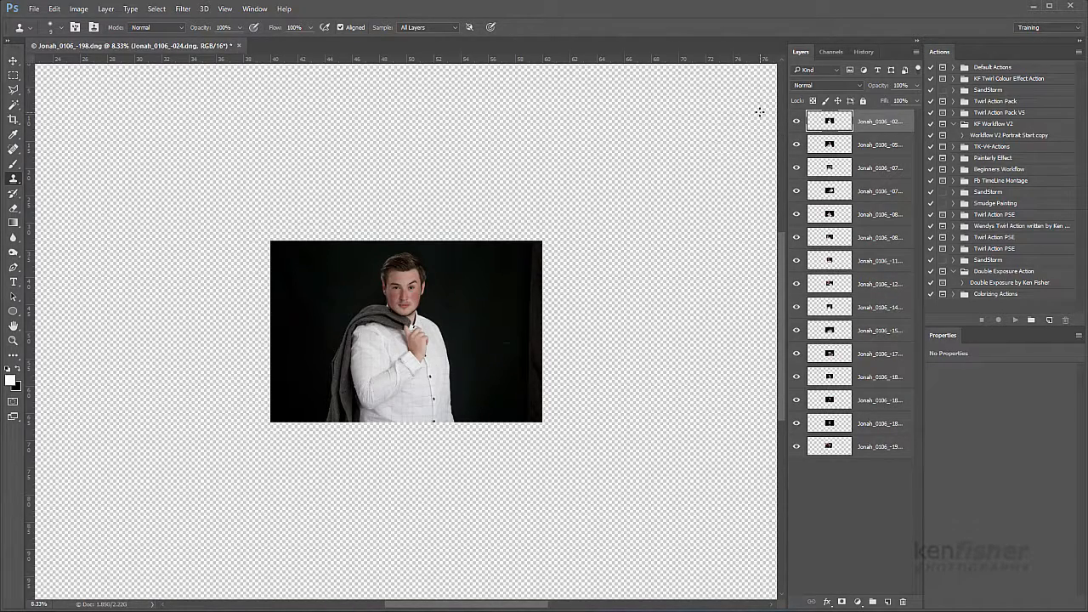
# - Spread the stacked photo layers across the empty canvas with the Move tool so the individual pictures can be reached
pyautogui.hotkey('ctrl', '-')
pyautogui.hotkey('ctrl', '-')
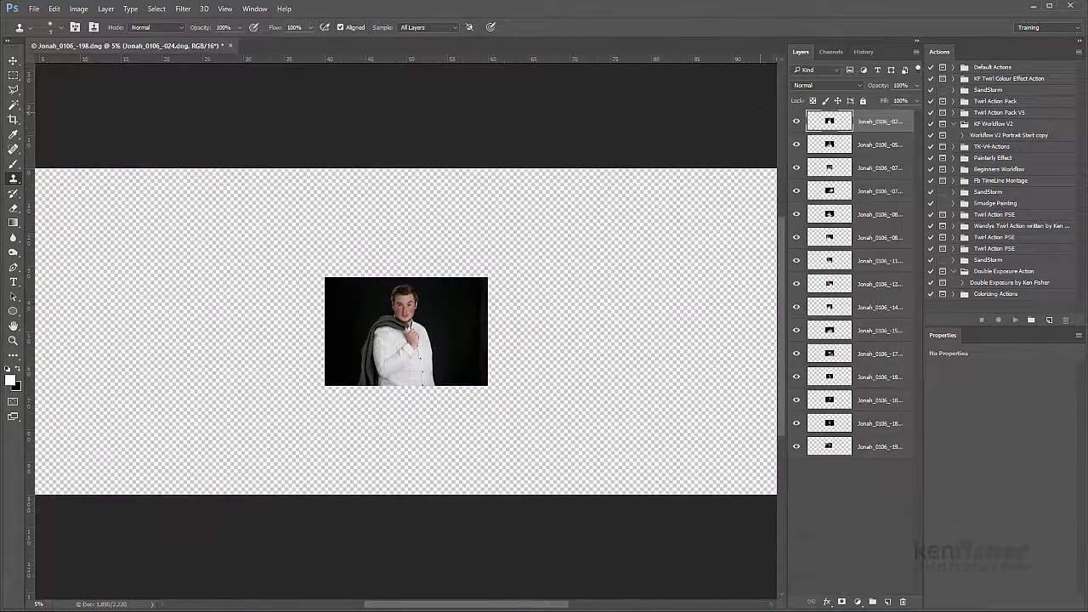
pyautogui.hotkey('ctrl', '-')
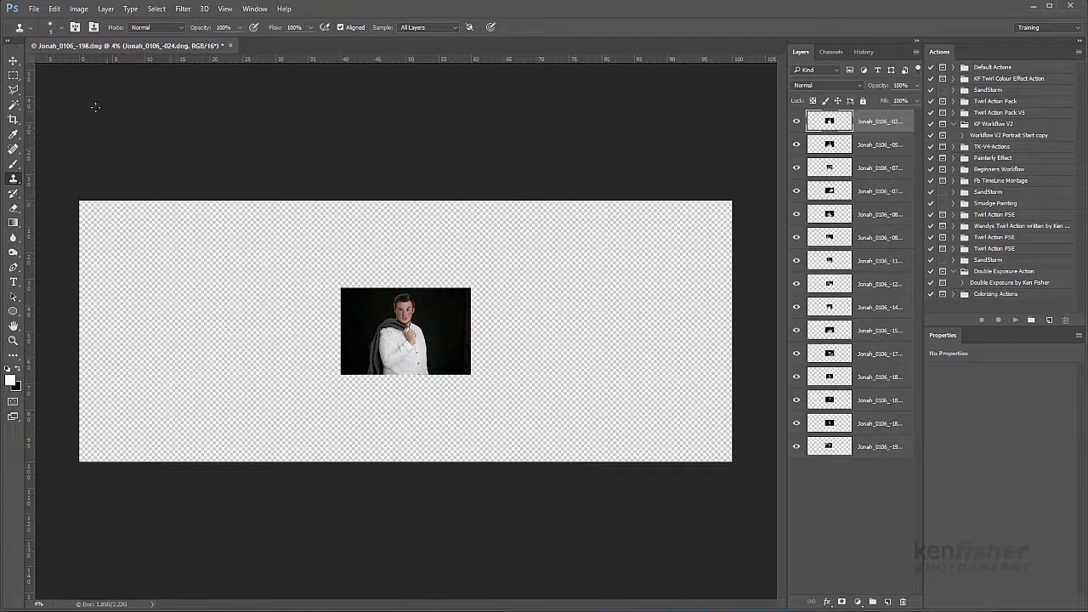
pyautogui.click(14, 62)
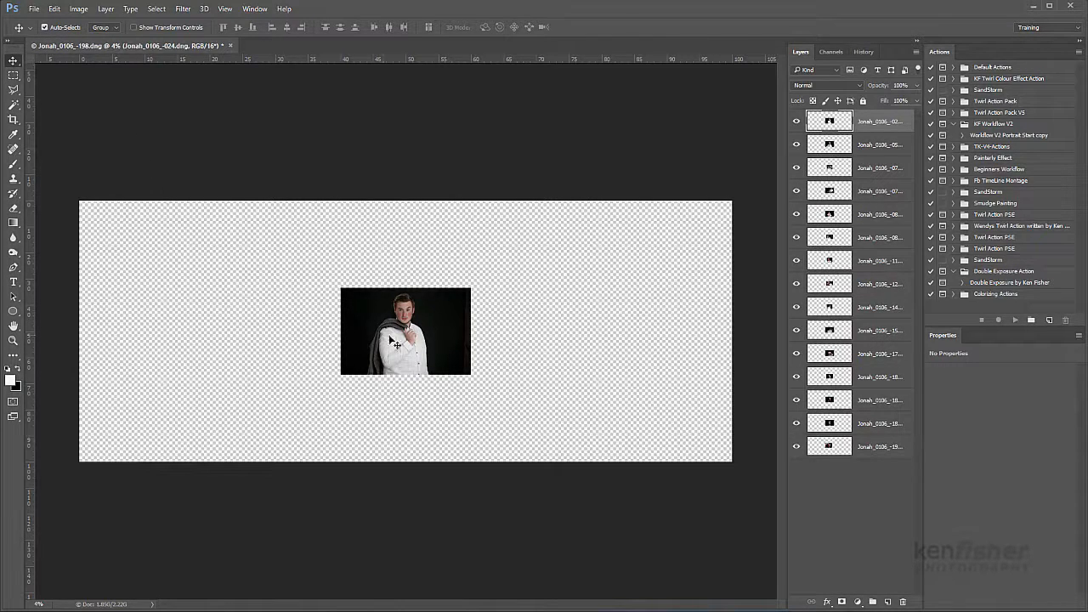
pyautogui.moveTo(418, 344); pyautogui.dragTo(169, 264)
pyautogui.moveTo(401, 361); pyautogui.dragTo(297, 277)
pyautogui.moveTo(398, 338); pyautogui.dragTo(548, 258)
pyautogui.moveTo(447, 337); pyautogui.dragTo(222, 413)
pyautogui.moveTo(416, 343); pyautogui.dragTo(450, 456)
pyautogui.moveTo(423, 364); pyautogui.dragTo(476, 276)
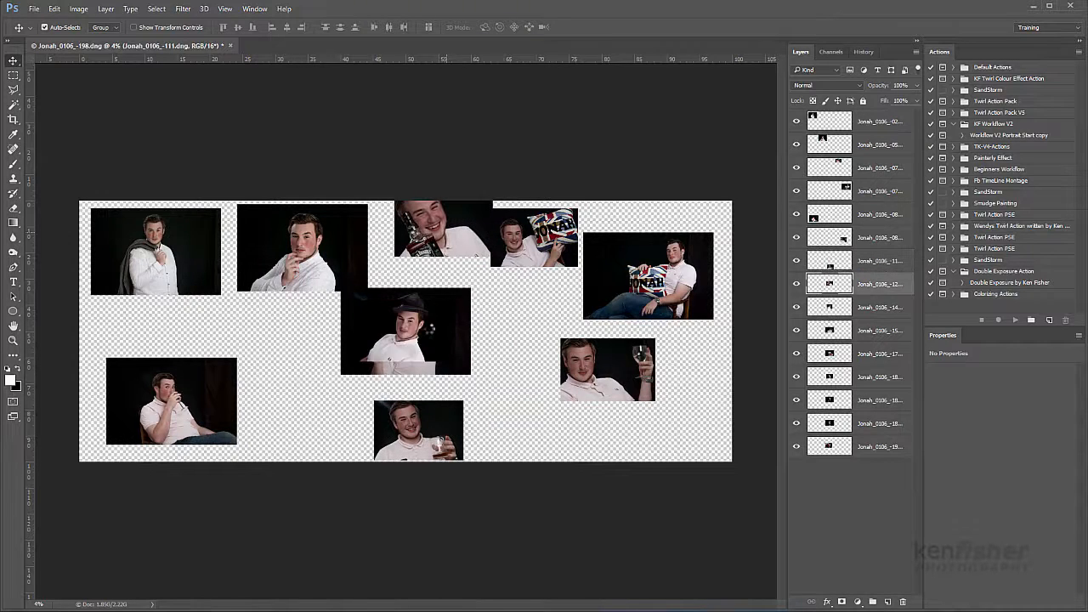
pyautogui.moveTo(411, 338); pyautogui.dragTo(543, 421)
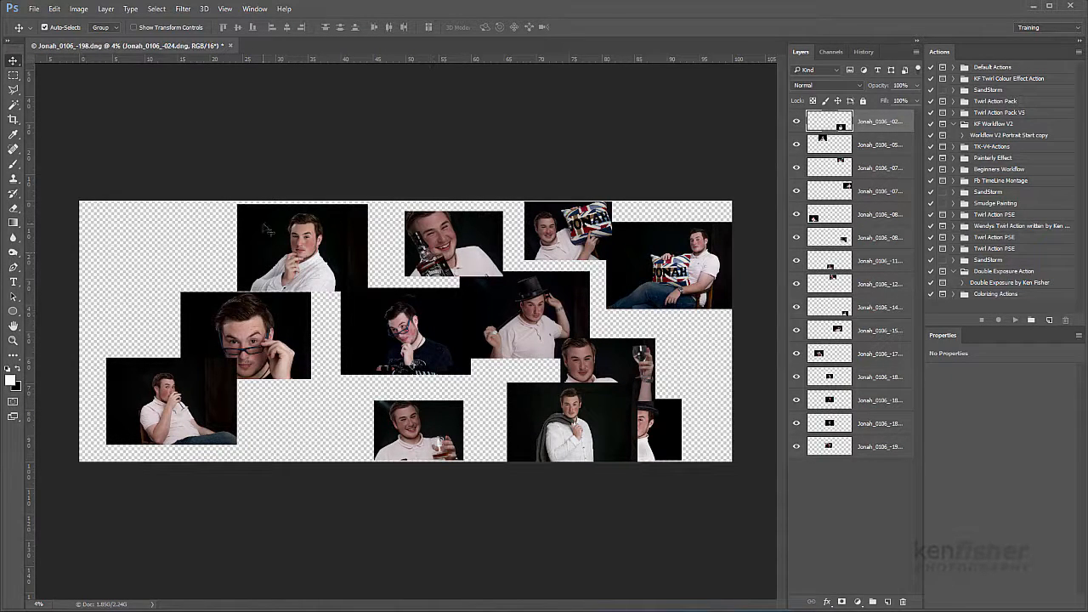
# - Start the top row with the hand-on-chin portrait in the upper-left corner and the seated cushion photo beside it, moving other photos out of the way
pyautogui.moveTo(300, 241); pyautogui.dragTo(146, 244)
pyautogui.moveTo(285, 347); pyautogui.dragTo(418, 391)
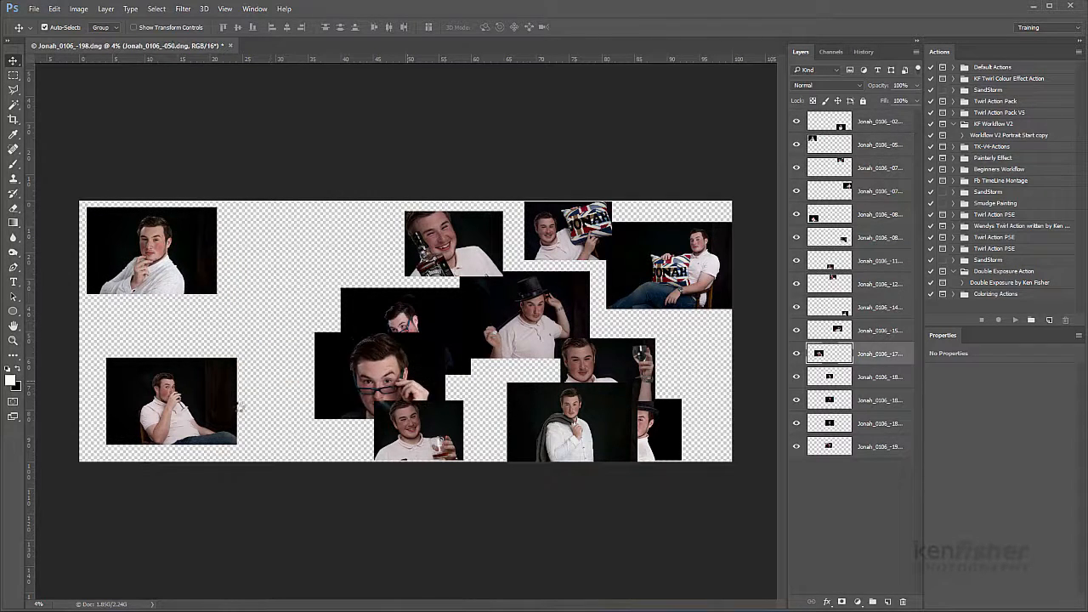
pyautogui.moveTo(208, 407); pyautogui.dragTo(700, 336)
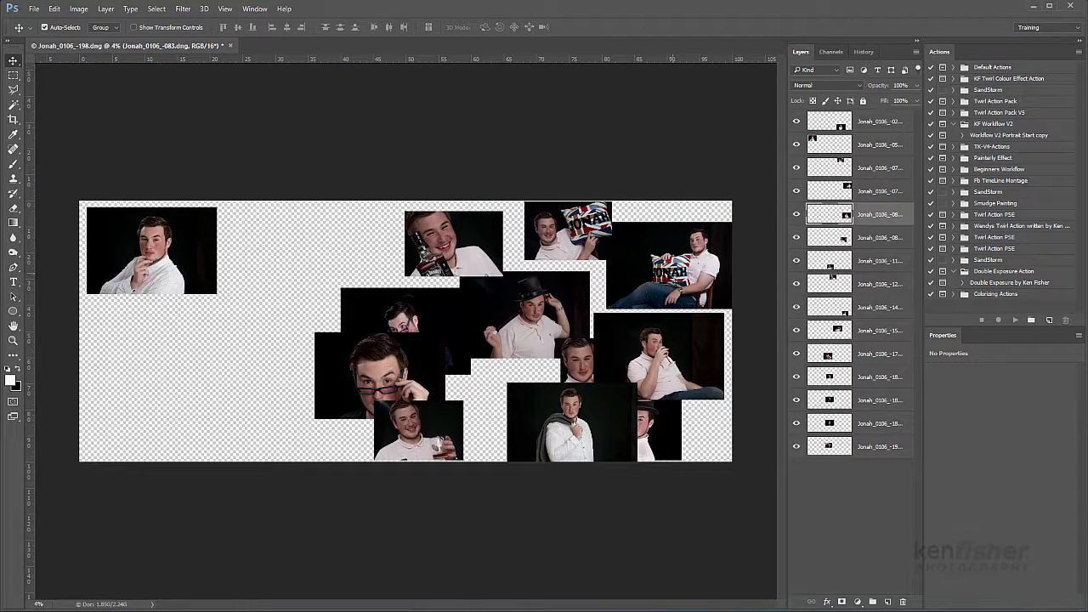
pyautogui.moveTo(672, 271); pyautogui.dragTo(161, 315)
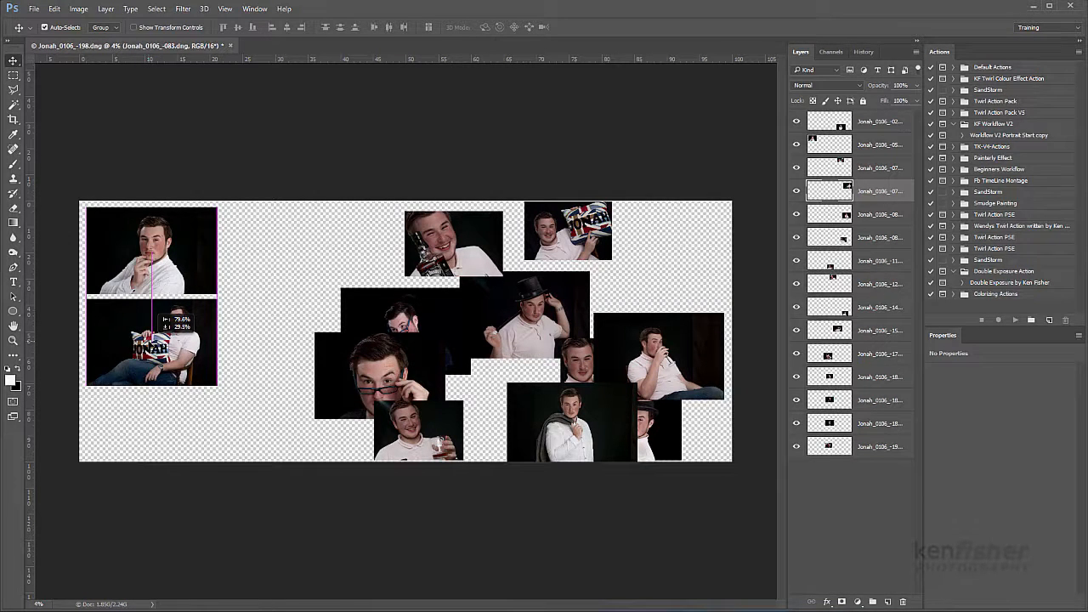
pyautogui.moveTo(161, 315); pyautogui.dragTo(295, 226)
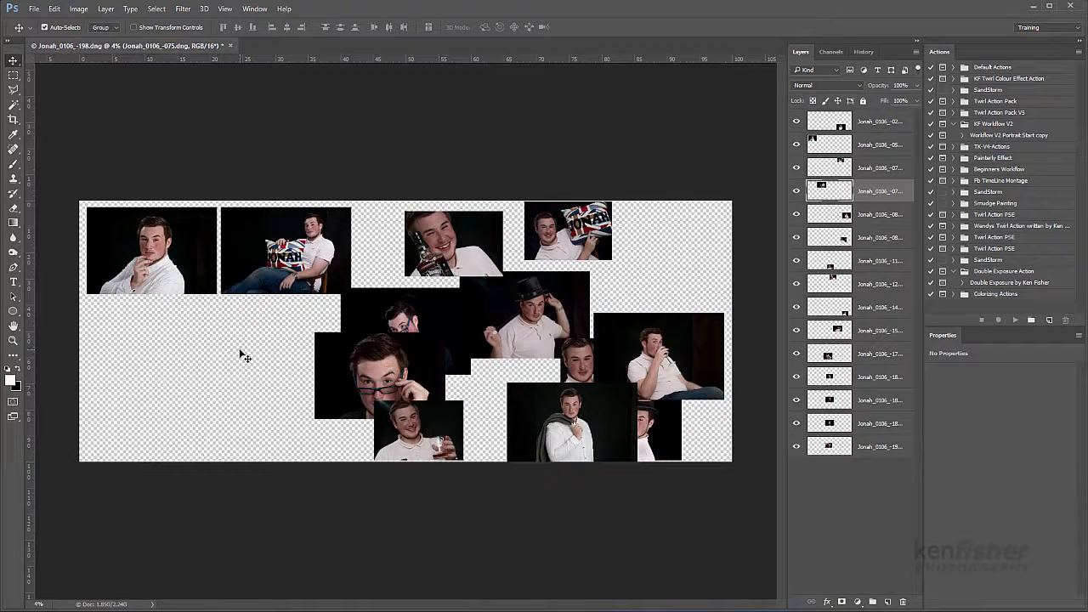
# - Clear loose photos toward the lower and right areas and place the black T-shirt portrait third in the top row
pyautogui.moveTo(403, 316); pyautogui.dragTo(168, 395)
pyautogui.moveTo(379, 359); pyautogui.dragTo(287, 407)
pyautogui.moveTo(464, 226); pyautogui.dragTo(640, 363)
pyautogui.moveTo(521, 329); pyautogui.dragTo(631, 424)
pyautogui.moveTo(420, 350); pyautogui.dragTo(569, 347)
pyautogui.moveTo(413, 328); pyautogui.dragTo(402, 237)
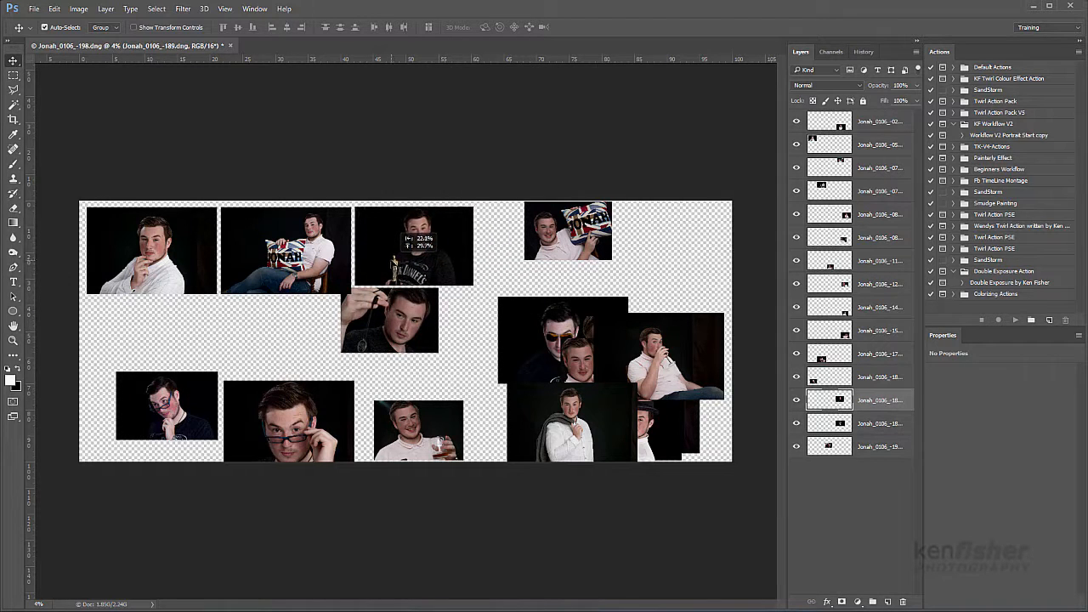
pyautogui.moveTo(378, 298); pyautogui.dragTo(412, 388)
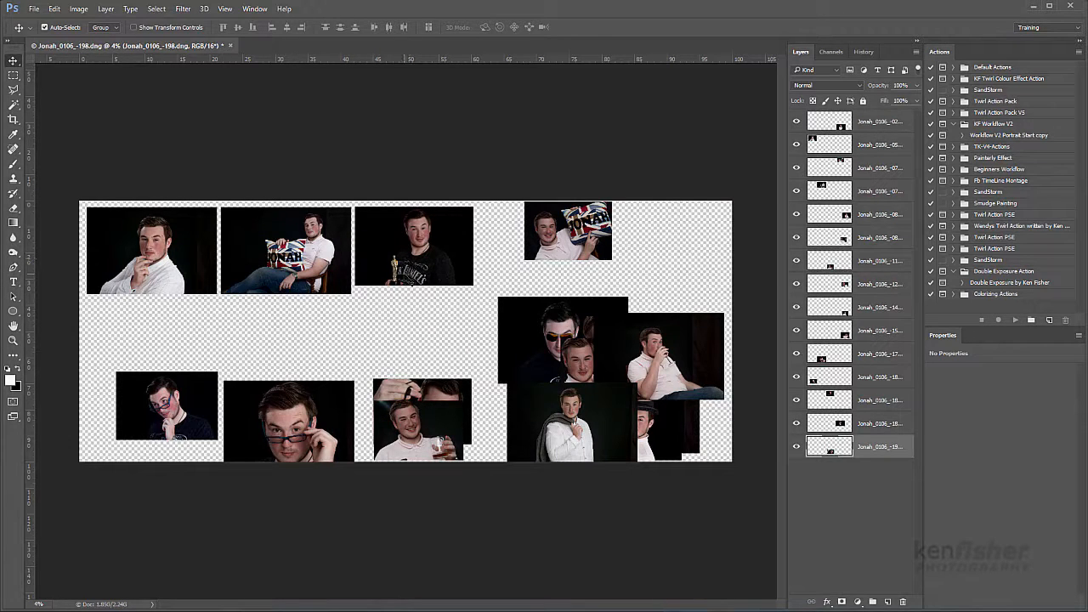
# - Scale the black T-shirt portrait proportionally to about 110% so it matches the height of its row neighbours
pyautogui.click(421, 276)
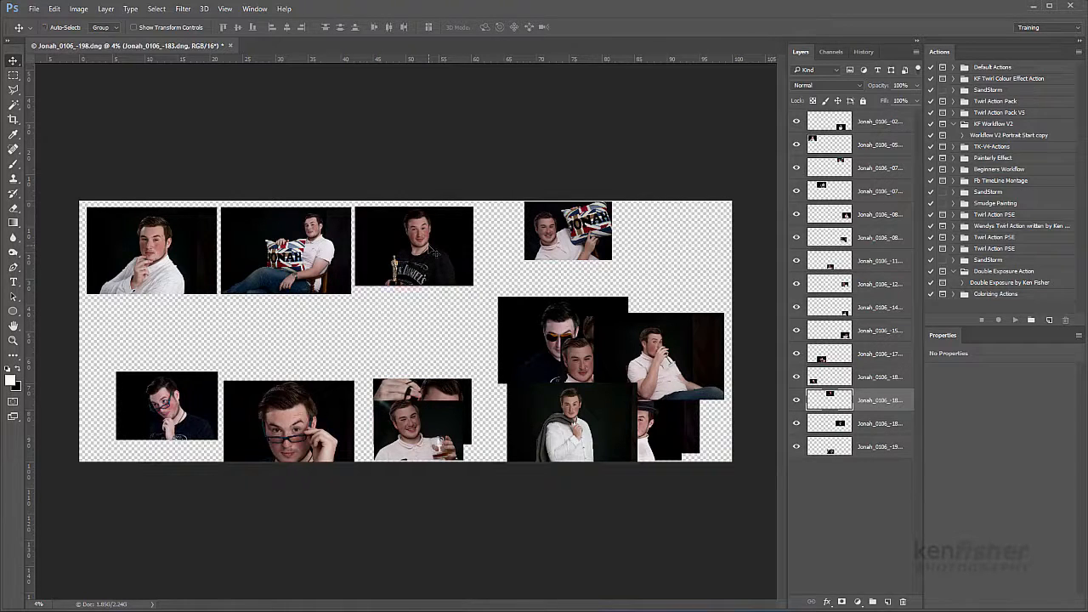
pyautogui.hotkey('ctrl', 't')
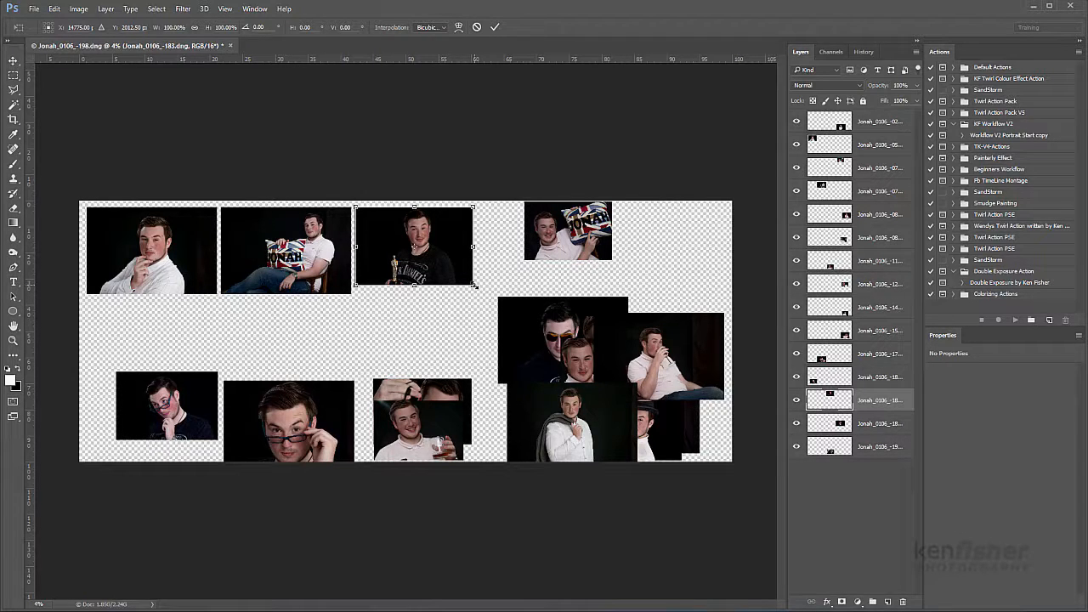
pyautogui.moveTo(477, 287); pyautogui.dragTo(485, 297)
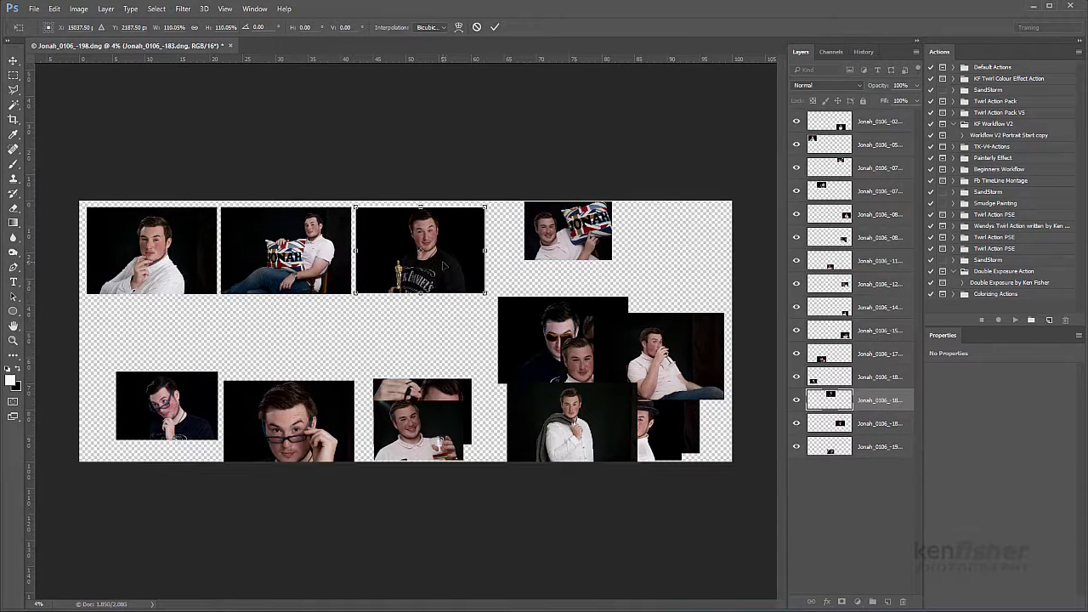
pyautogui.press('Return')
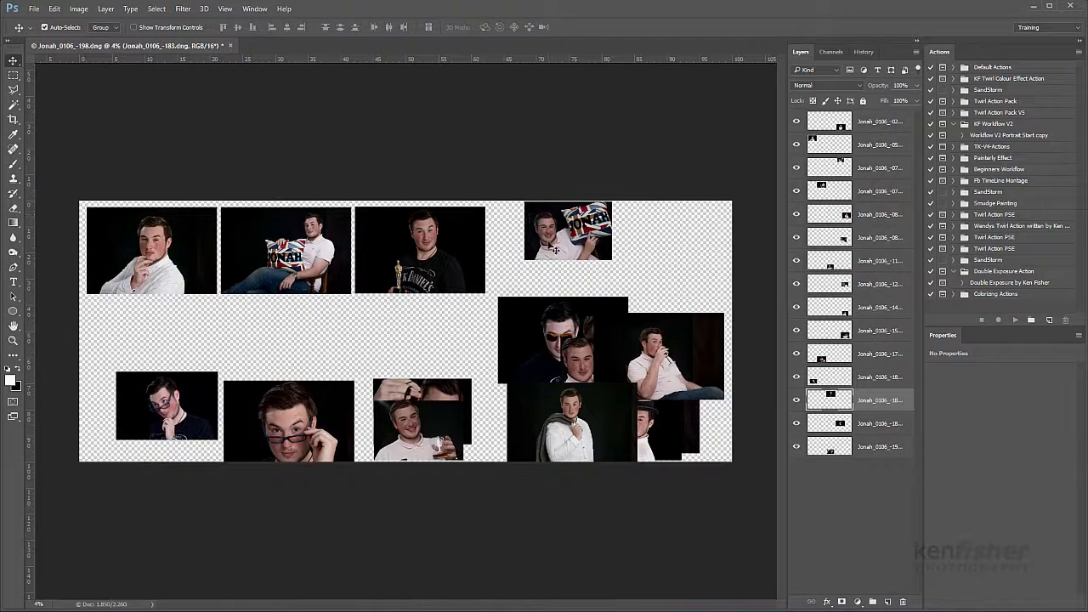
# - Add the sunglasses portrait and the seated drinking photo to the top row, and start the second row with the portrait peering over glasses
pyautogui.moveTo(555, 249); pyautogui.dragTo(320, 363)
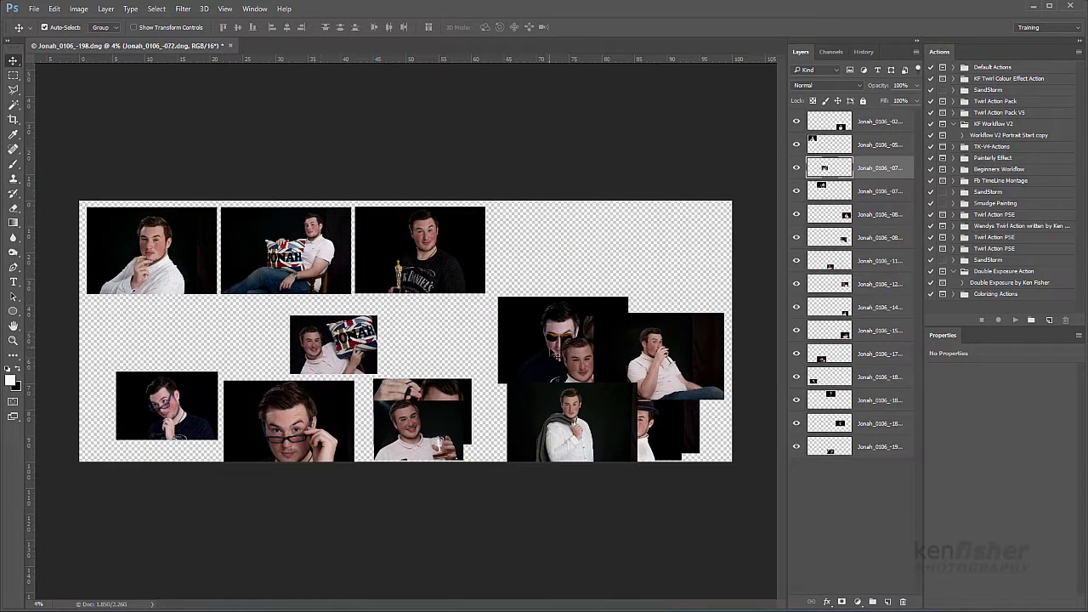
pyautogui.moveTo(565, 329); pyautogui.dragTo(557, 237)
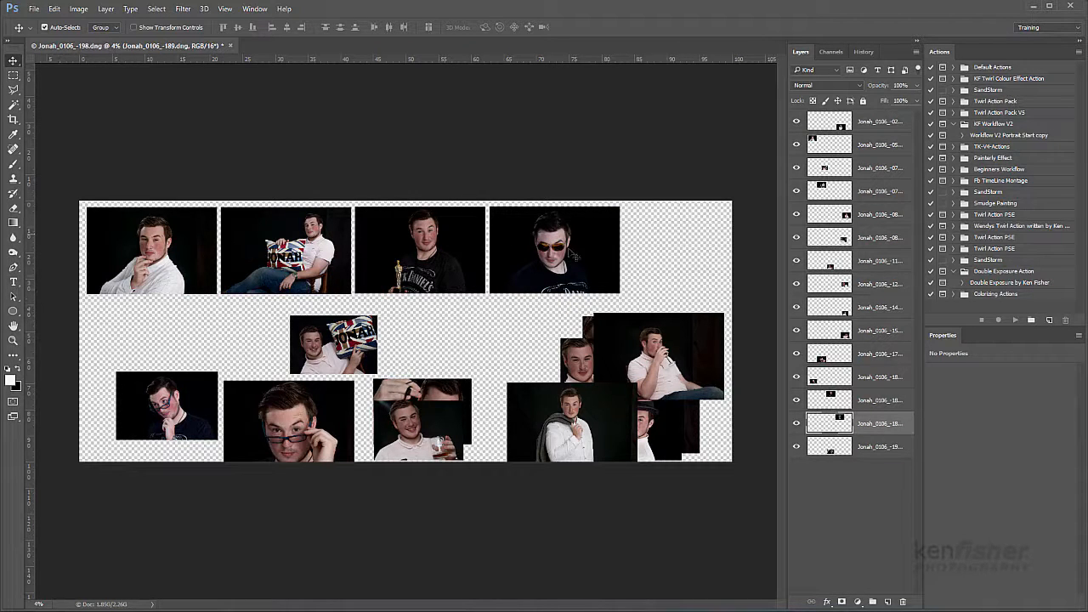
pyautogui.moveTo(667, 357); pyautogui.dragTo(636, 254)
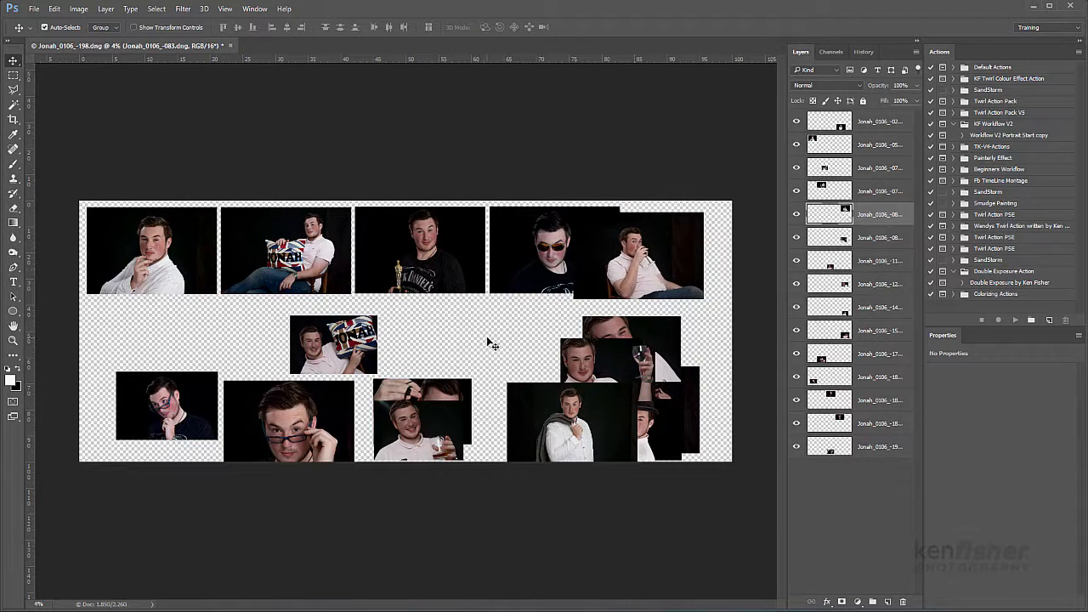
pyautogui.moveTo(304, 417); pyautogui.dragTo(163, 338)
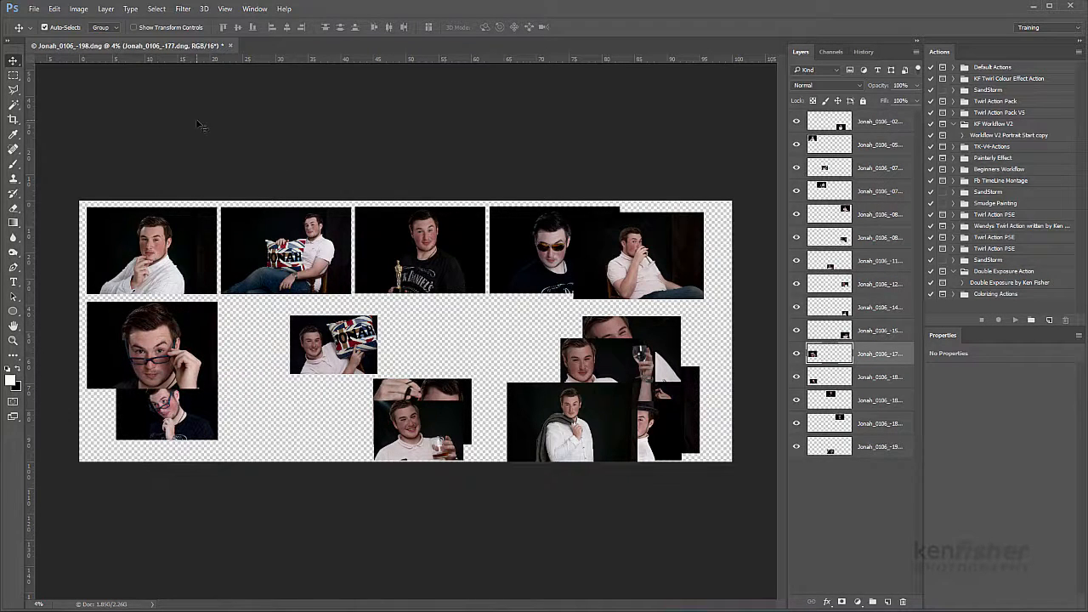
# - Enlarge the canvas again to 200 percent in both width and height
pyautogui.click(78, 9)
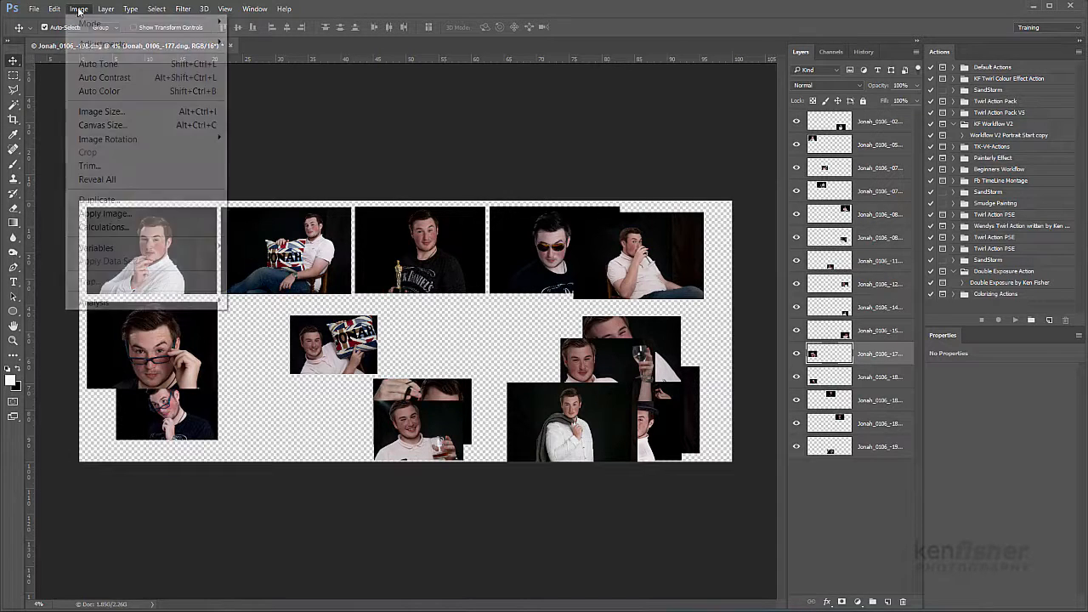
pyautogui.click(113, 127)
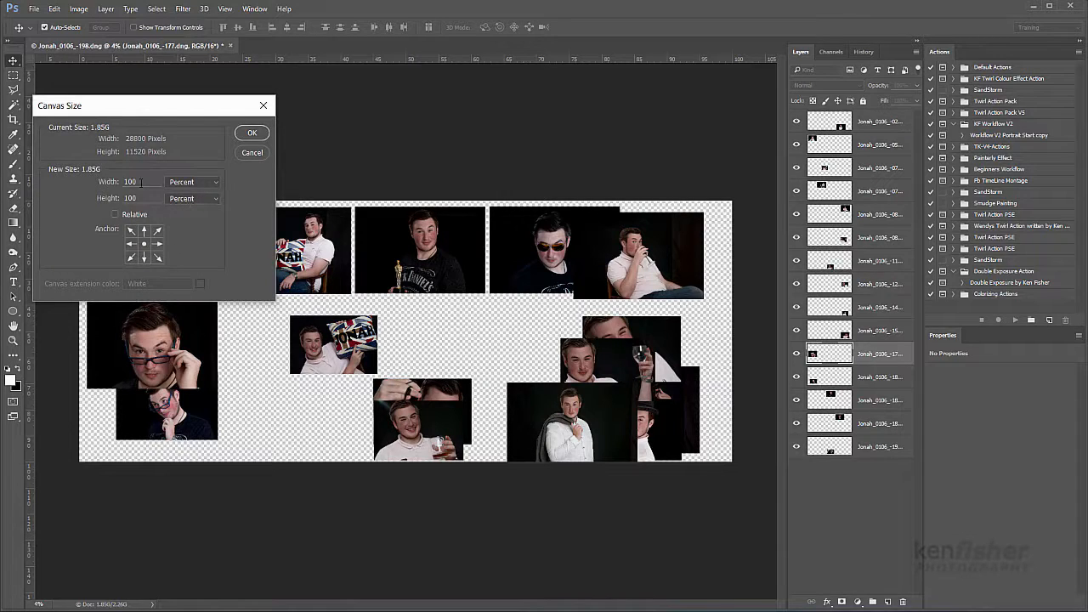
pyautogui.moveTo(143, 182); pyautogui.dragTo(91, 184)
pyautogui.write('200')
pyautogui.moveTo(143, 198); pyautogui.dragTo(96, 198)
pyautogui.write('200')
pyautogui.click(252, 134)
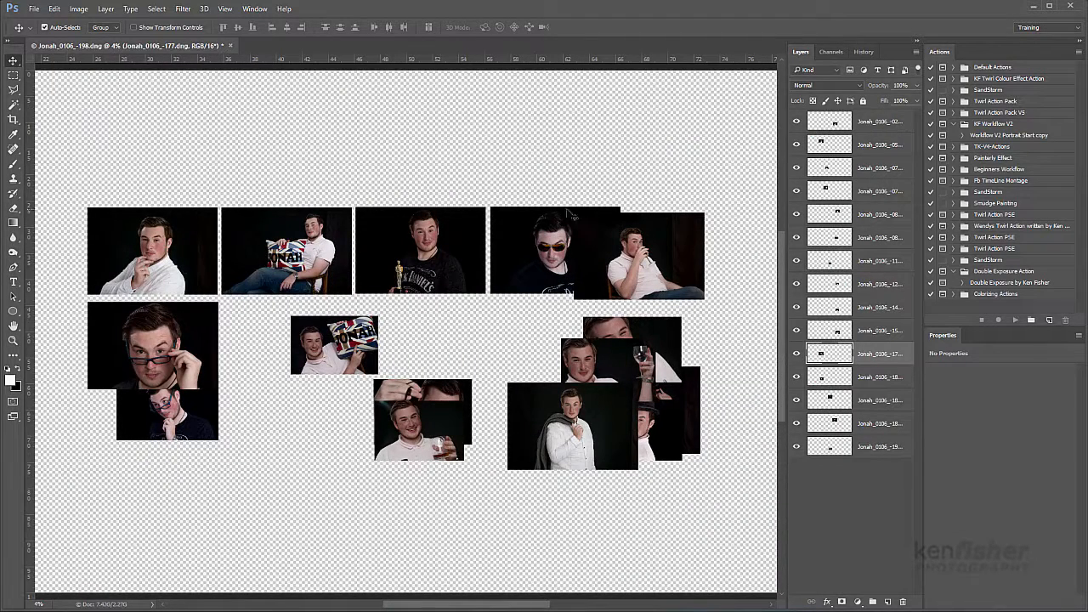
pyautogui.press('ctrl')
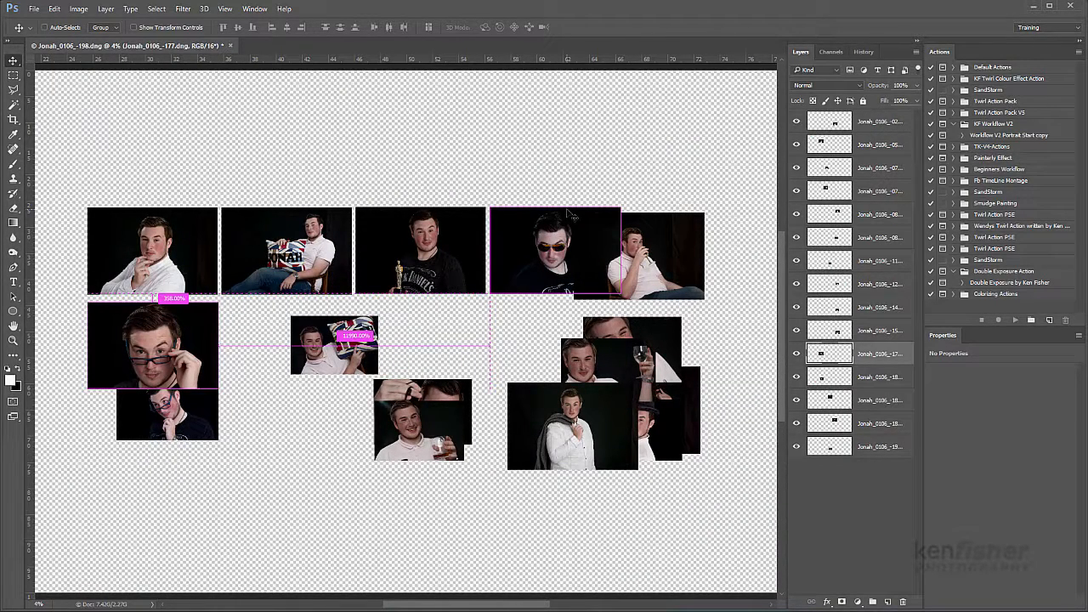
pyautogui.hotkey('ctrl', '-')
pyautogui.hotkey('ctrl', '-')
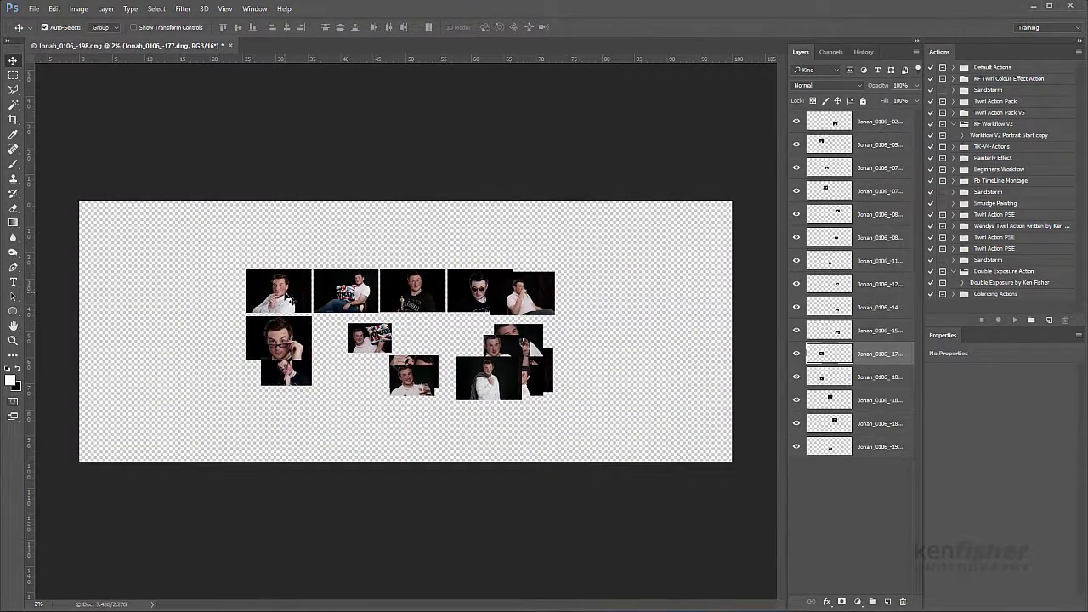
# - Move the five top-row photos one by one into the canvas's upper-left corner, keeping their order and narrow, even gaps
pyautogui.moveTo(285, 297); pyautogui.dragTo(132, 239)
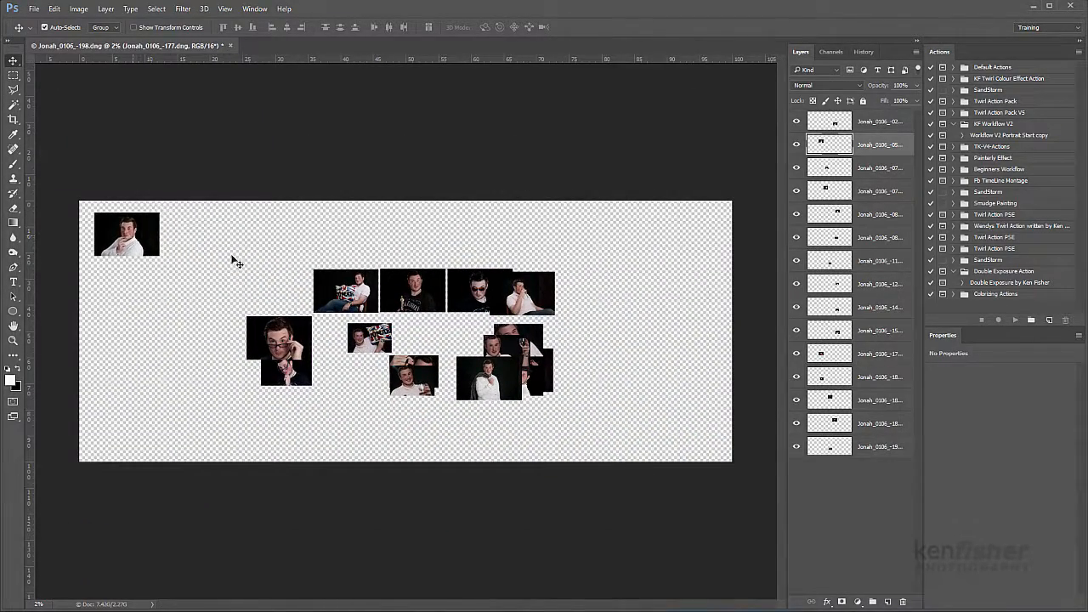
pyautogui.moveTo(346, 293); pyautogui.dragTo(197, 234)
pyautogui.moveTo(422, 301); pyautogui.dragTo(277, 246)
pyautogui.moveTo(481, 285); pyautogui.dragTo(336, 230)
pyautogui.moveTo(551, 308); pyautogui.dragTo(432, 225)
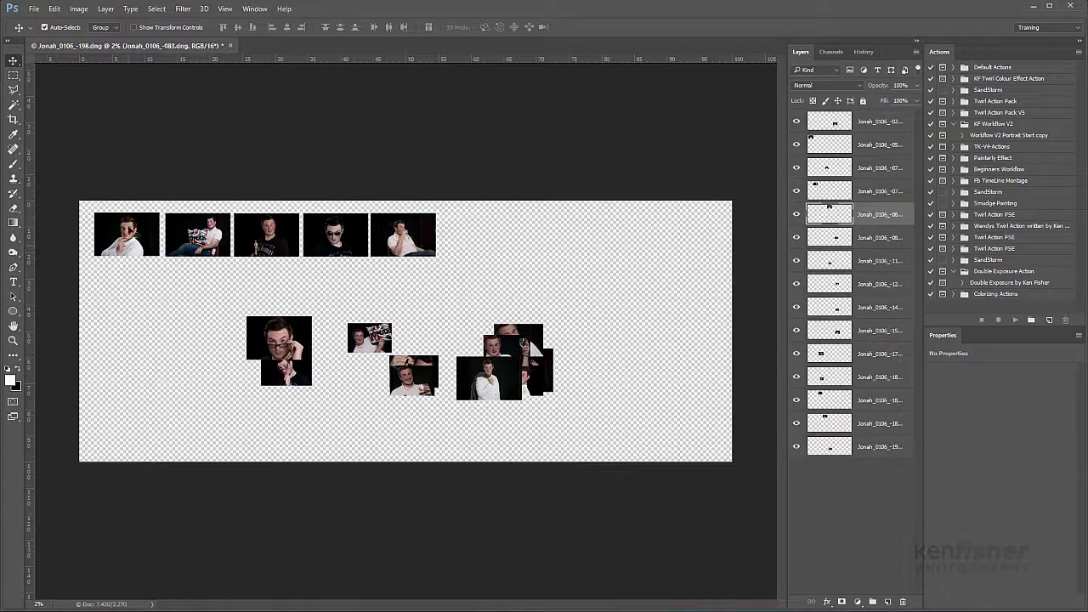
pyautogui.click(191, 235)
pyautogui.moveTo(190, 234); pyautogui.dragTo(189, 234)
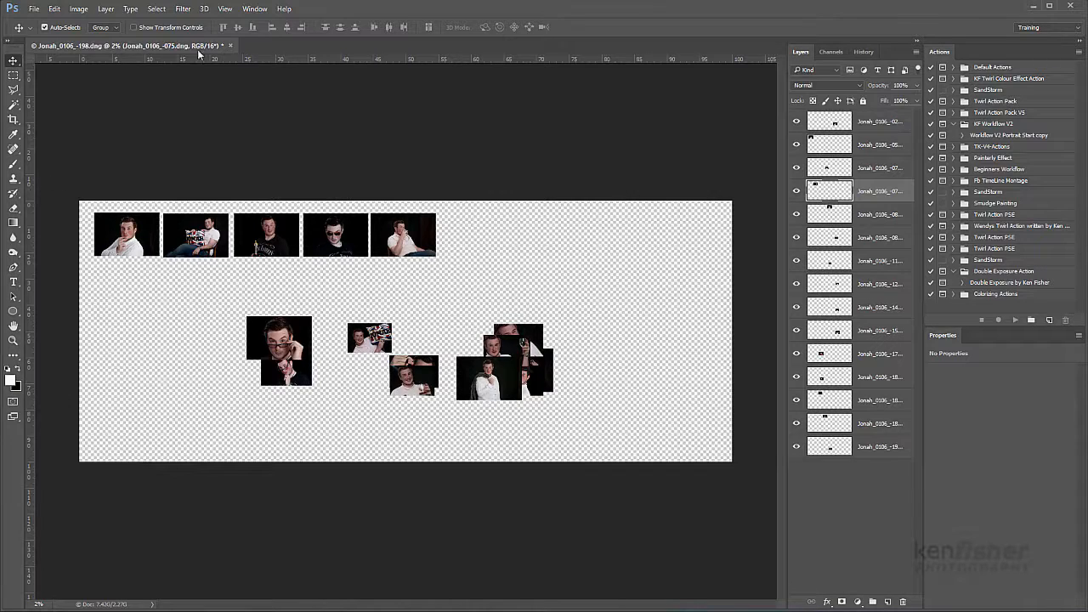
# - Add a vertical guide along the first photo's left edge and a horizontal guide along the top row's upper edge
pyautogui.click(226, 9)
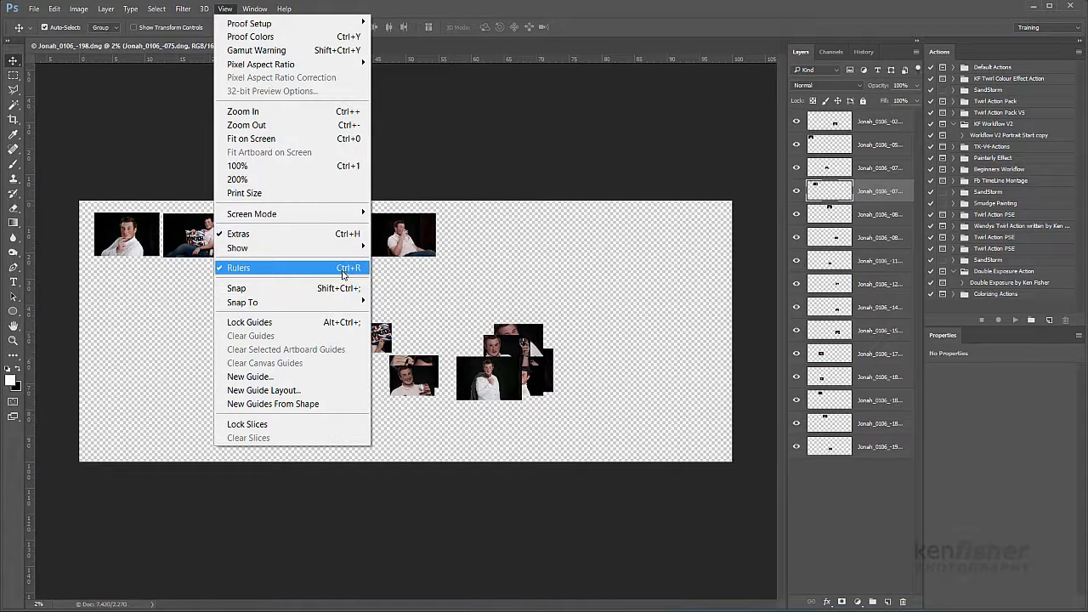
pyautogui.click(71, 180)
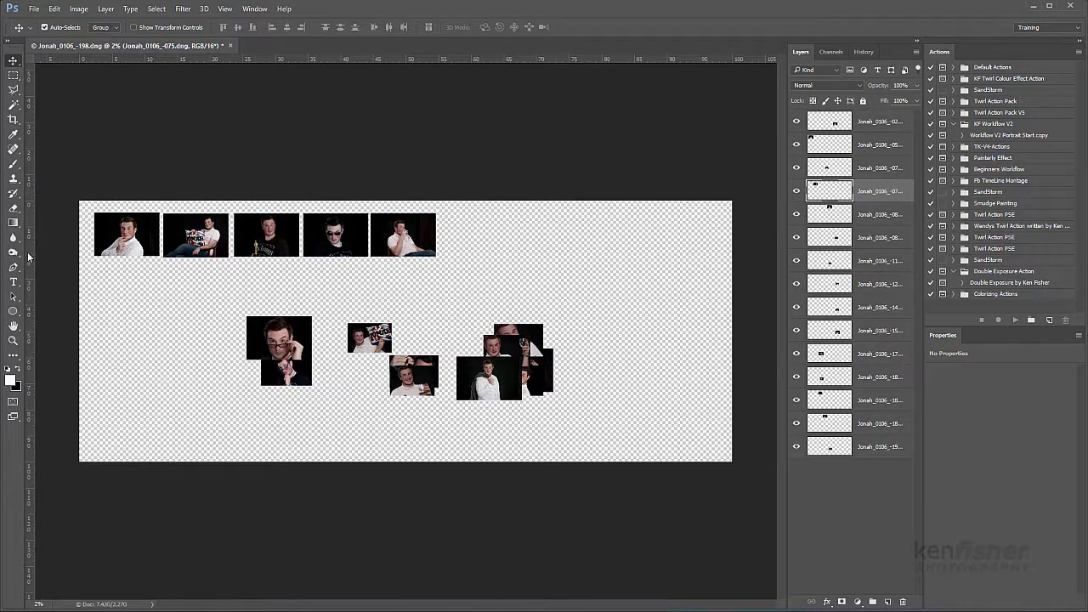
pyautogui.moveTo(29, 261); pyautogui.dragTo(93, 260)
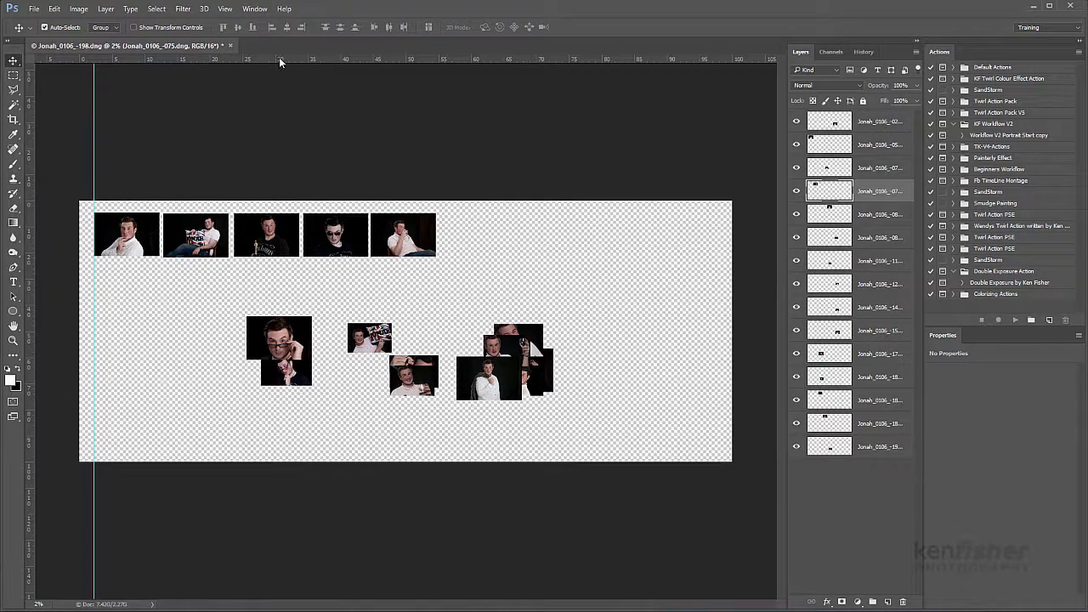
pyautogui.moveTo(279, 57); pyautogui.dragTo(290, 210)
# - Nudge the second to fifth top-row photos into line with the horizontal guide and tighten the gaps between them
pyautogui.moveTo(198, 239); pyautogui.dragTo(195, 231)
pyautogui.moveTo(270, 242); pyautogui.dragTo(267, 241)
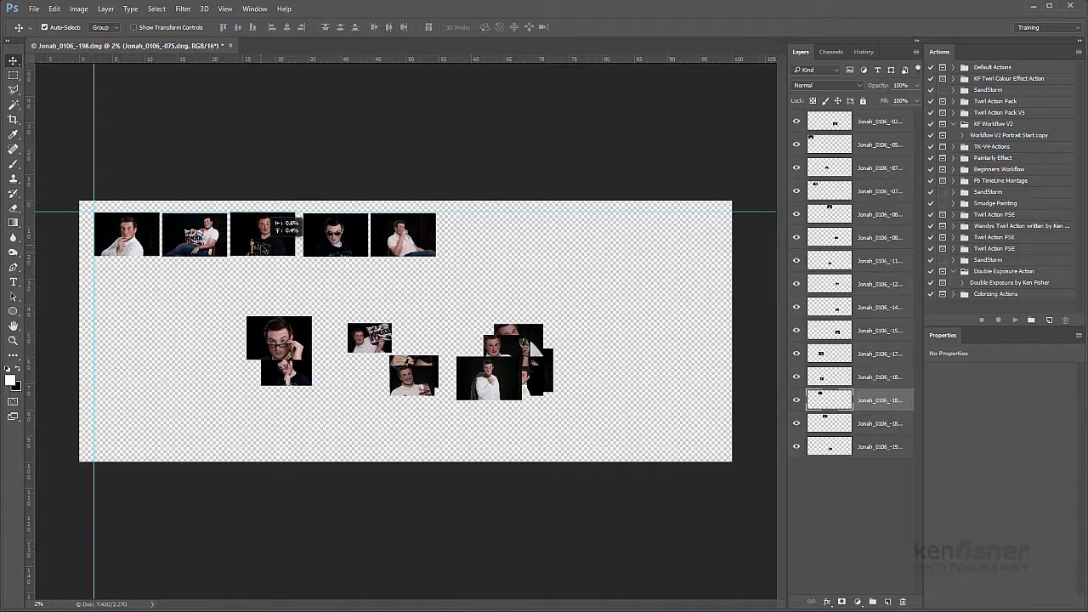
pyautogui.click(342, 238)
pyautogui.moveTo(342, 238); pyautogui.dragTo(338, 237)
pyautogui.moveTo(403, 238); pyautogui.dragTo(400, 239)
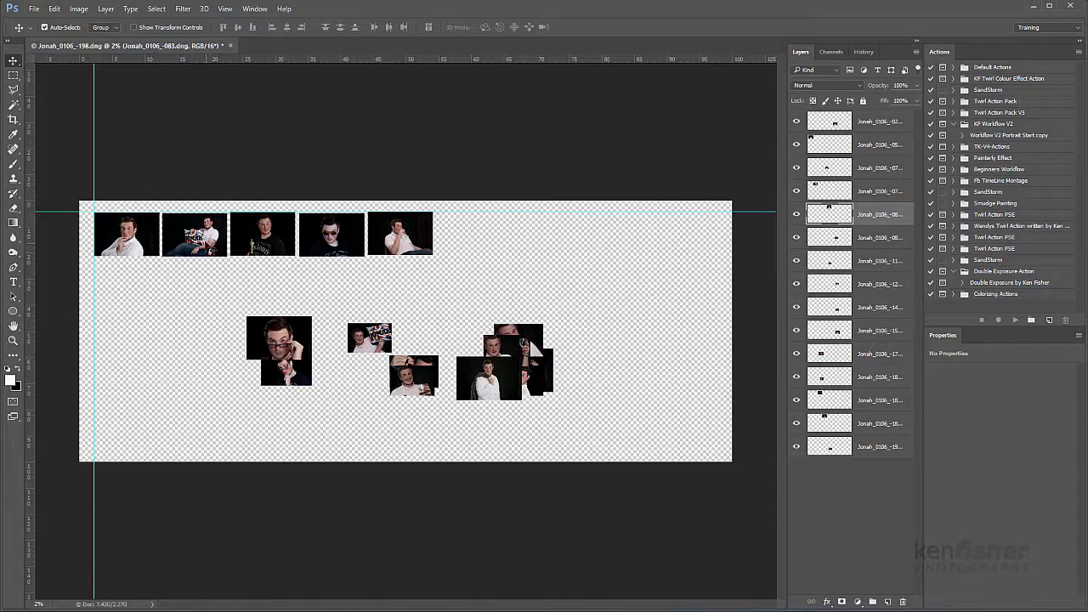
# - Start the second row with the glasses, jacket-over-shoulder and raised-hands portraits, clearing overlapping loose photos aside
pyautogui.moveTo(292, 344); pyautogui.dragTo(127, 294)
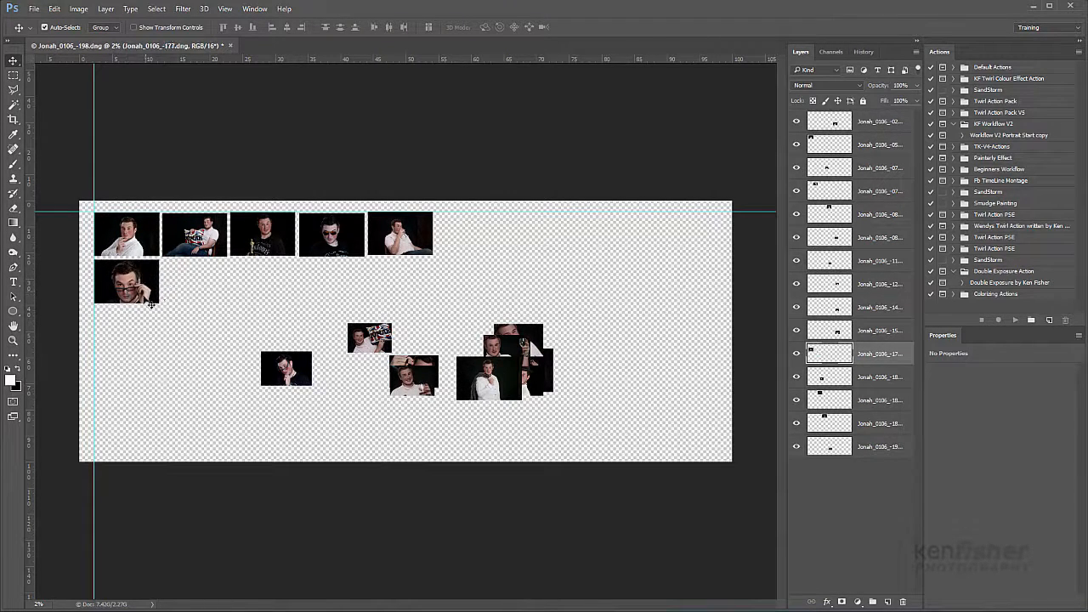
pyautogui.moveTo(483, 385); pyautogui.dragTo(189, 287)
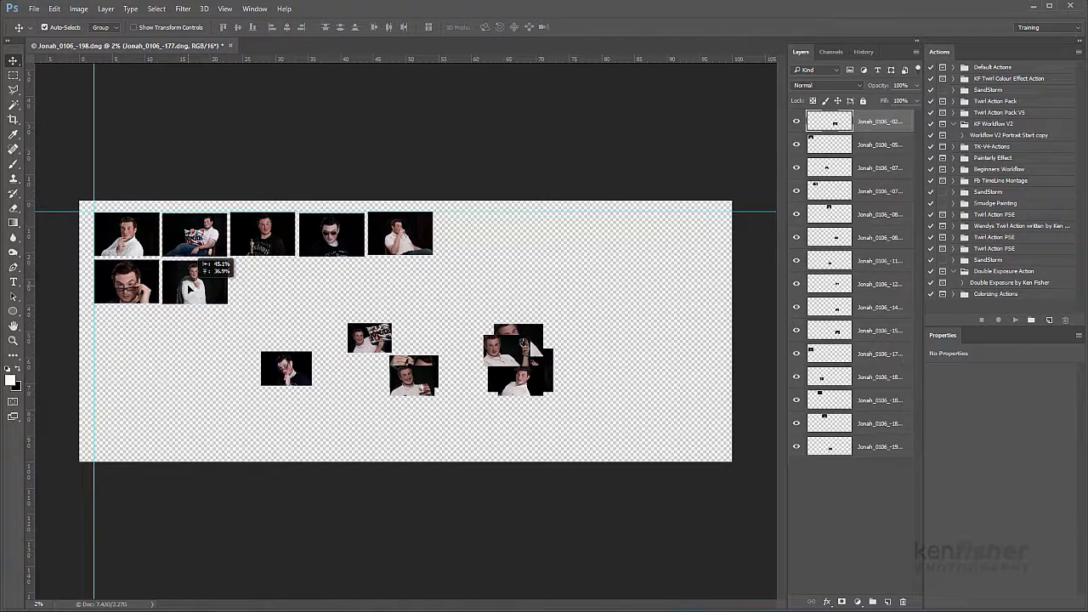
pyautogui.moveTo(190, 287); pyautogui.dragTo(191, 288)
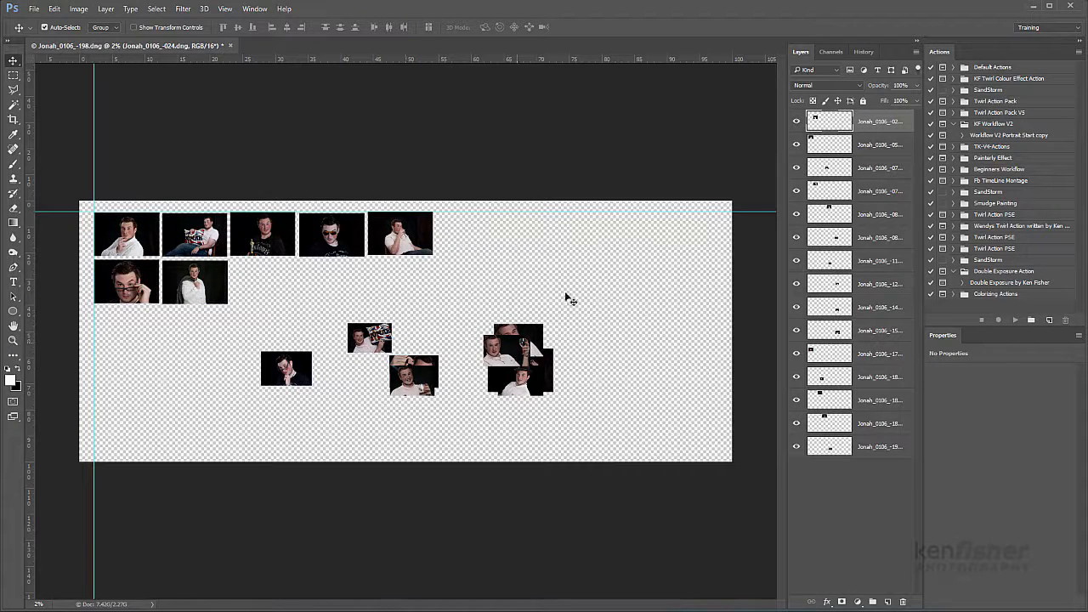
pyautogui.moveTo(514, 348); pyautogui.dragTo(580, 278)
pyautogui.moveTo(519, 388); pyautogui.dragTo(268, 292)
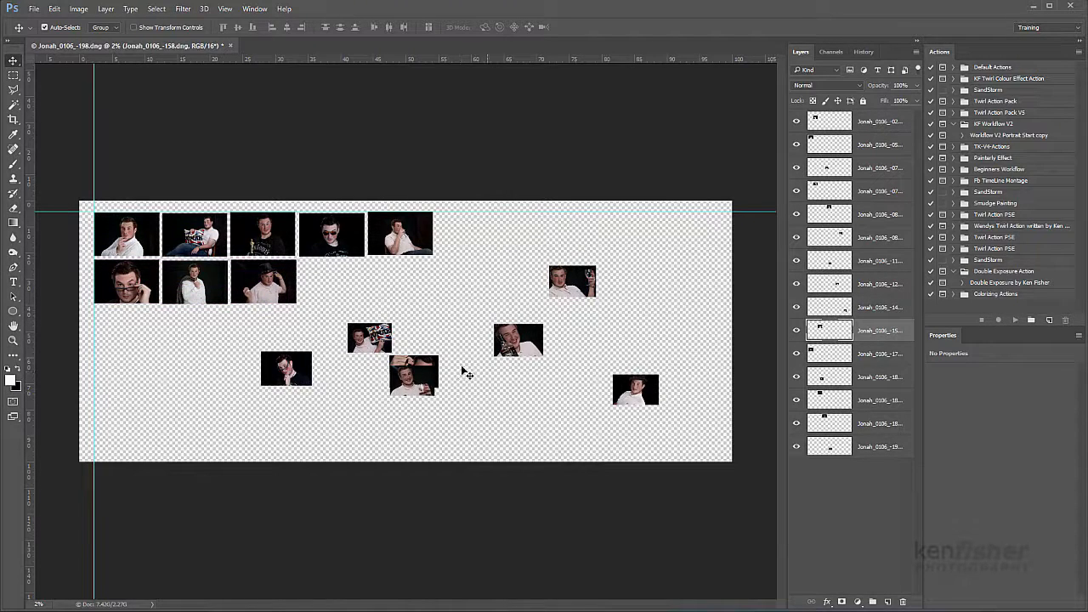
# - Place the tilted, smiling close-up fourth in the second row and scale it proportionally to match its neighbours, moving the mug photo aside
pyautogui.moveTo(413, 385); pyautogui.dragTo(489, 412)
pyautogui.moveTo(527, 342); pyautogui.dragTo(332, 278)
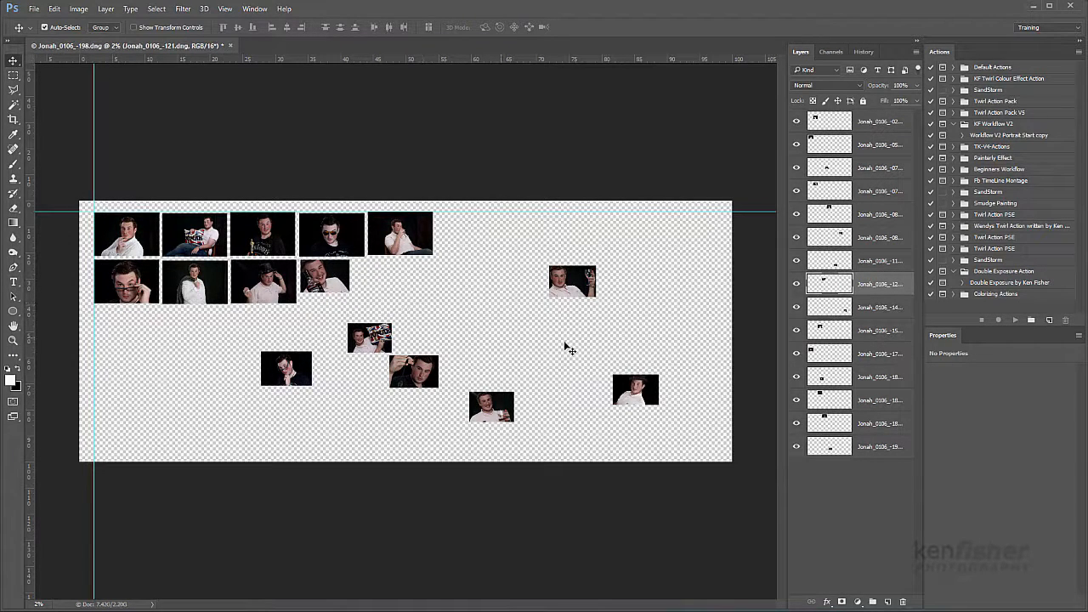
pyautogui.hotkey('ctrl', 't')
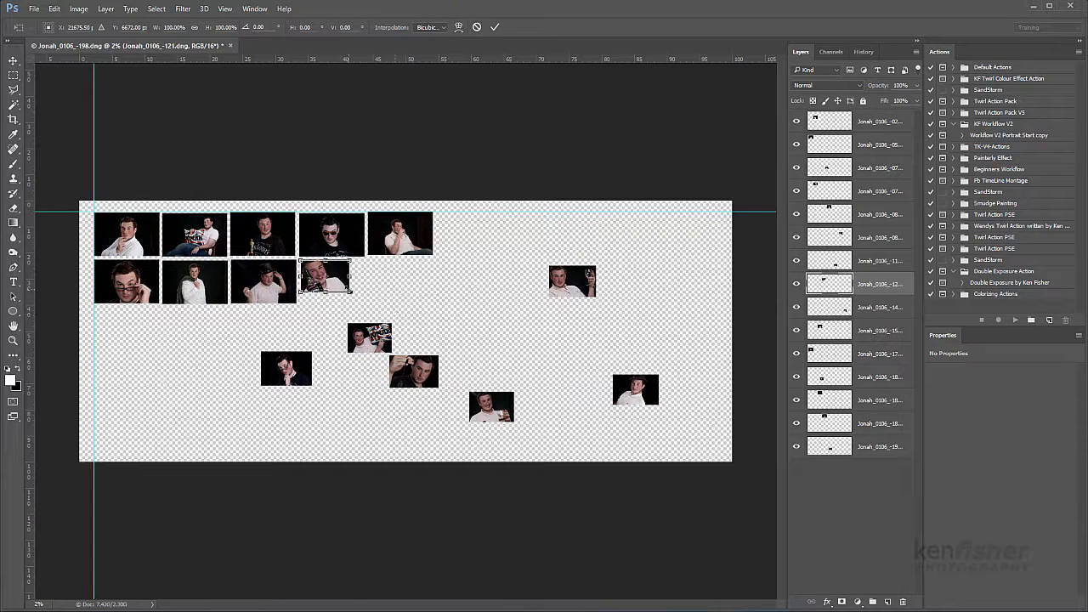
pyautogui.moveTo(358, 302); pyautogui.dragTo(367, 304)
pyautogui.press('Return')
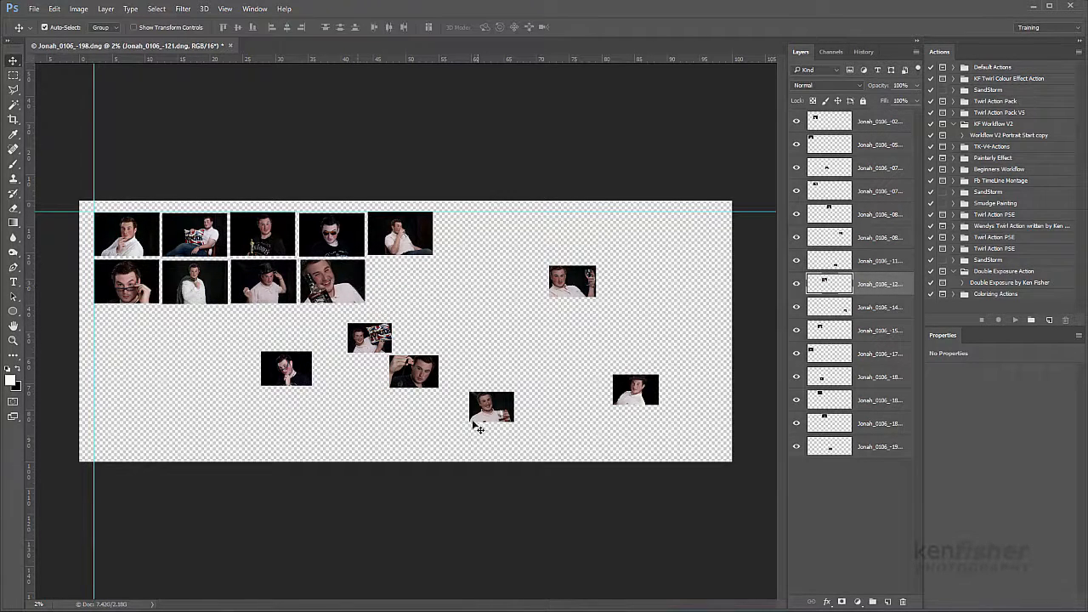
# - Place the dark-jacket portrait with raised hand fifth in the second row, scaled proportionally to about 132% and aligned with its neighbours
pyautogui.moveTo(434, 356); pyautogui.dragTo(413, 260)
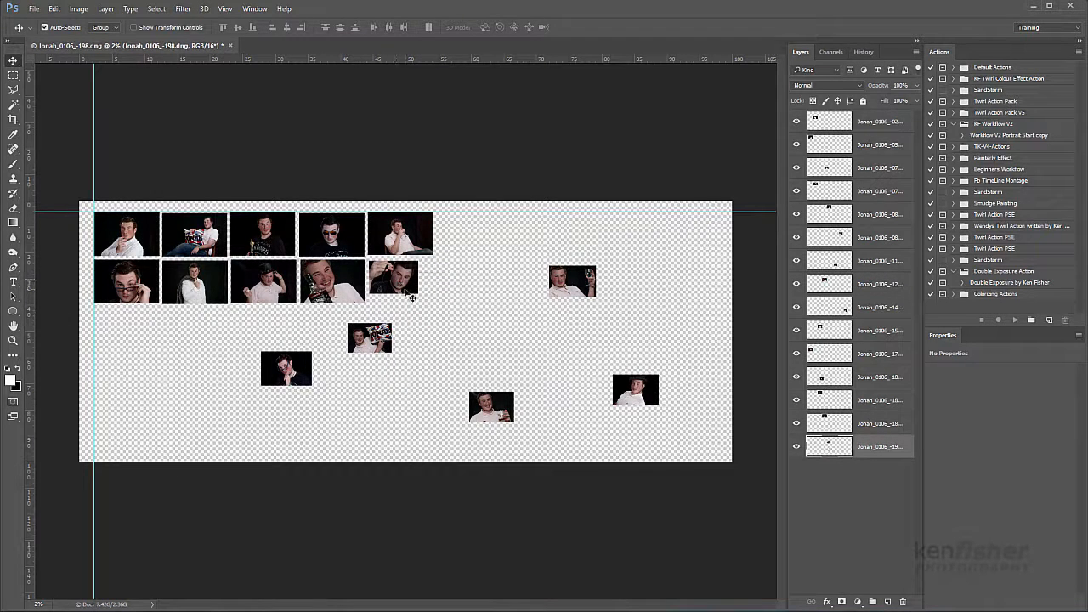
pyautogui.hotkey('ctrl', 't')
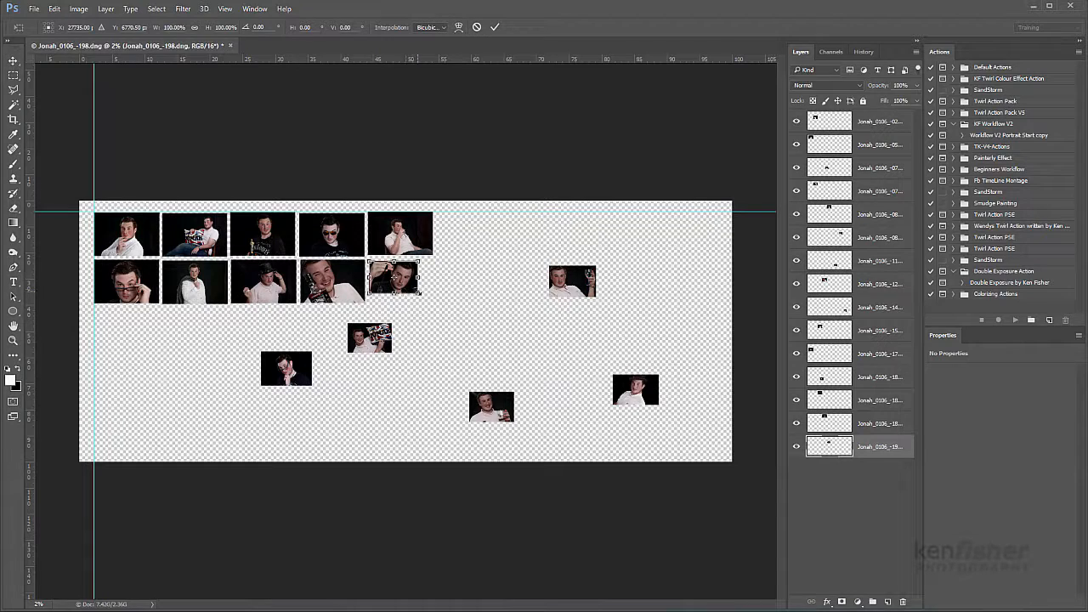
pyautogui.moveTo(419, 293); pyautogui.dragTo(435, 303)
pyautogui.press('Return')
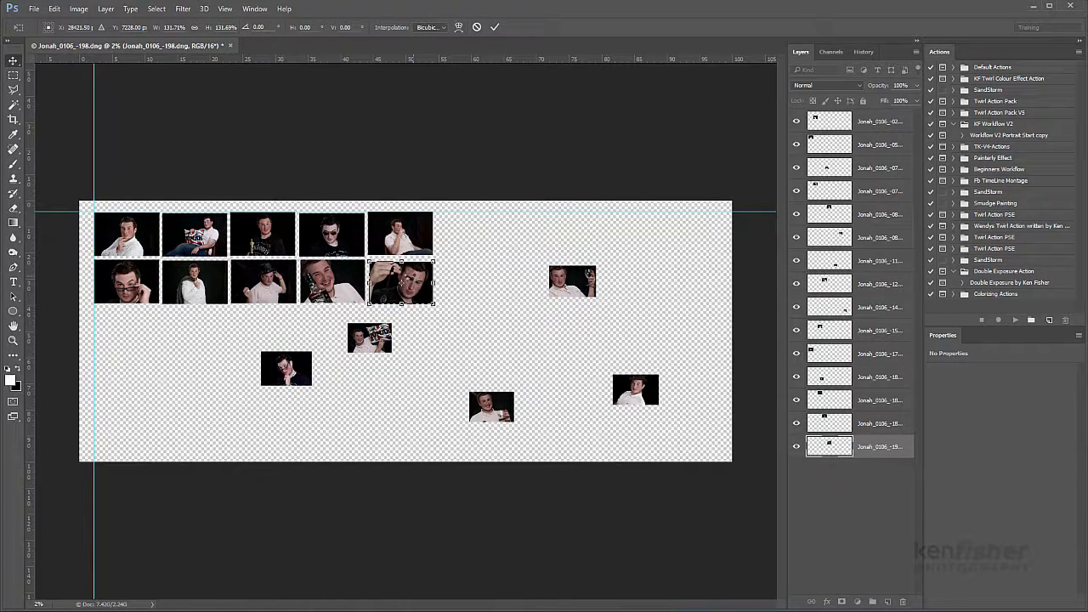
pyautogui.moveTo(411, 279); pyautogui.dragTo(424, 252)
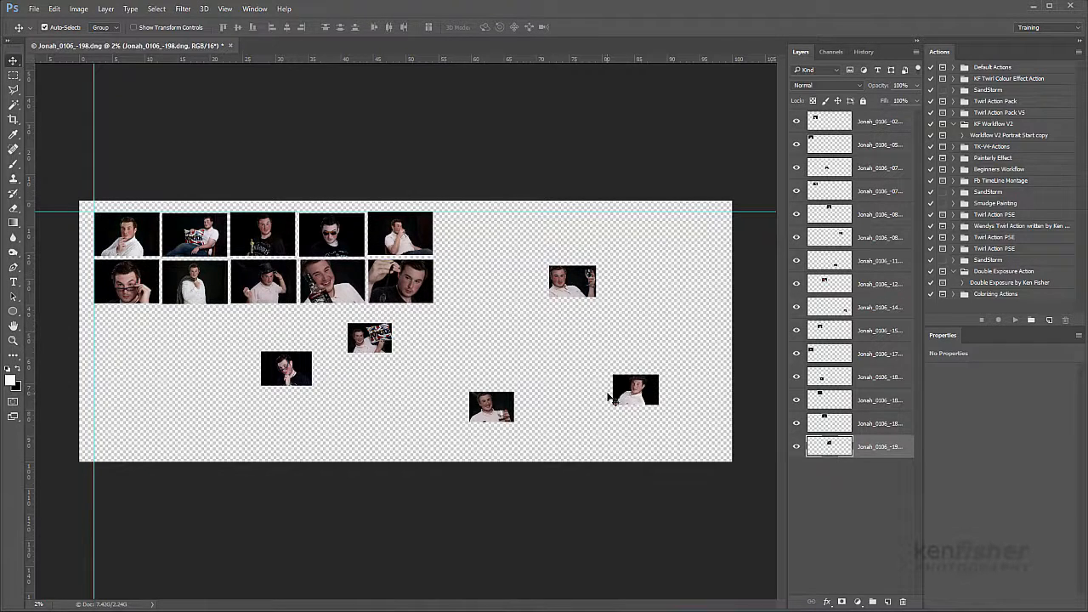
# - Start the third row at the vertical guide with the raised-glass portrait and scale it proportionally to about 139%
pyautogui.moveTo(576, 291); pyautogui.dragTo(130, 300)
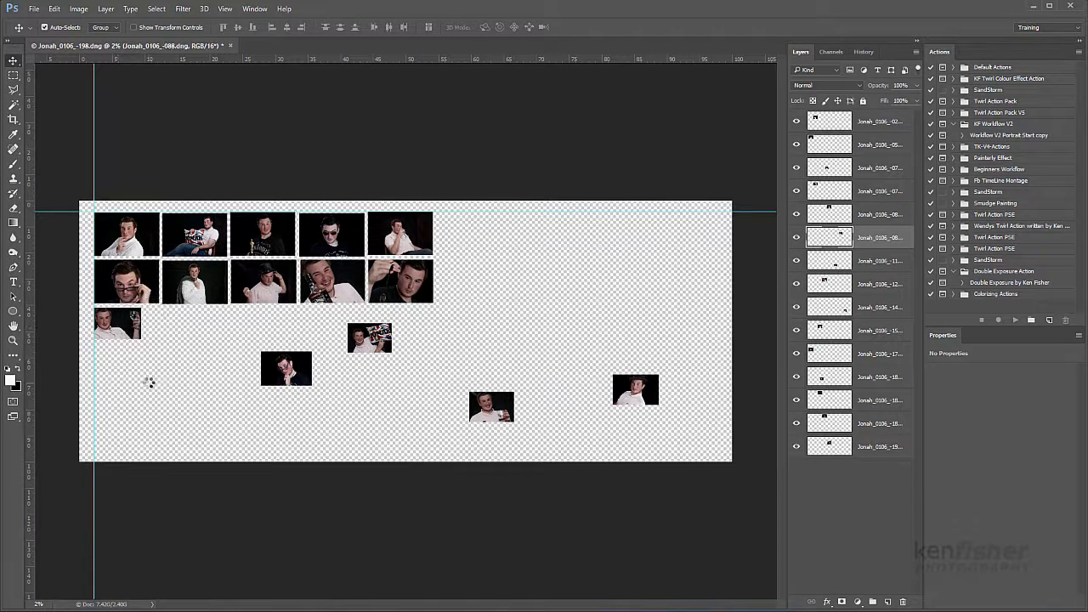
pyautogui.hotkey('ctrl', 't')
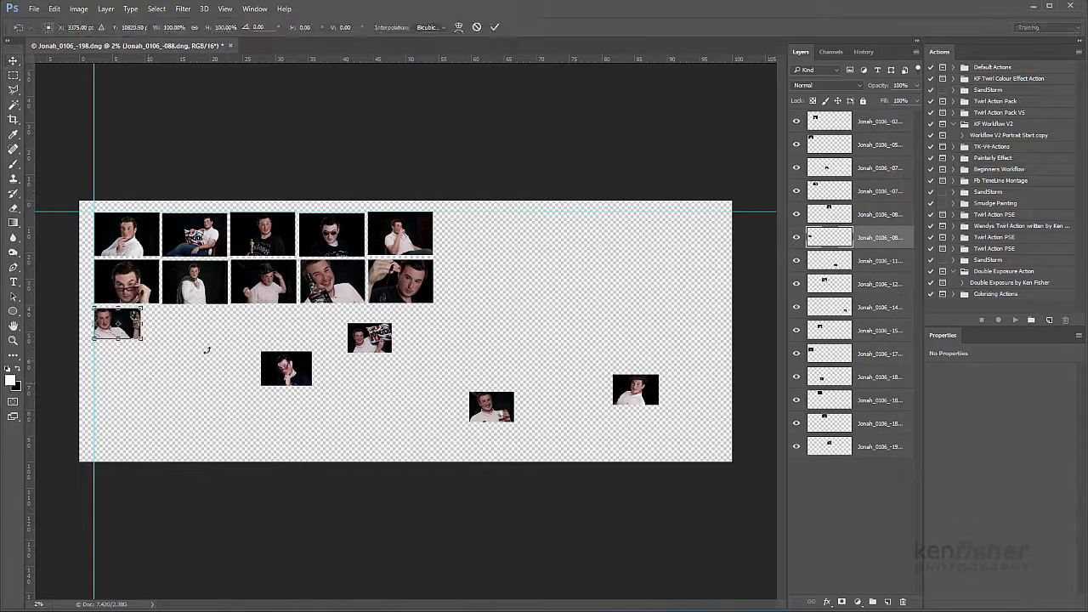
pyautogui.moveTo(143, 341); pyautogui.dragTo(156, 359)
pyautogui.press('Return')
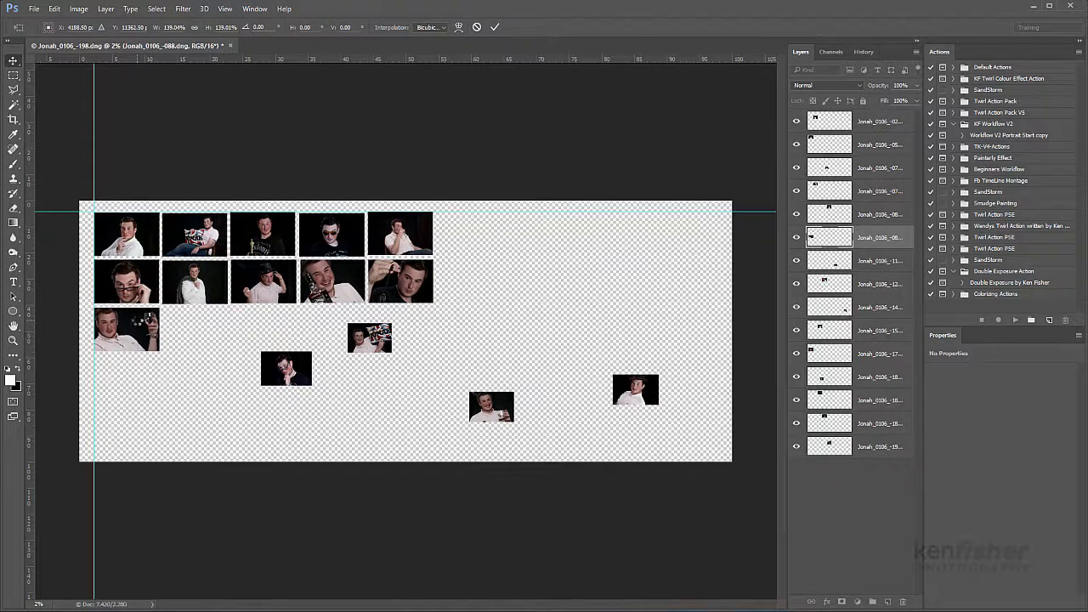
# - Place the dark-shirt portrait with hand at chin second in the third row and scale it proportionally to about 125%
pyautogui.moveTo(299, 385); pyautogui.dragTo(206, 310)
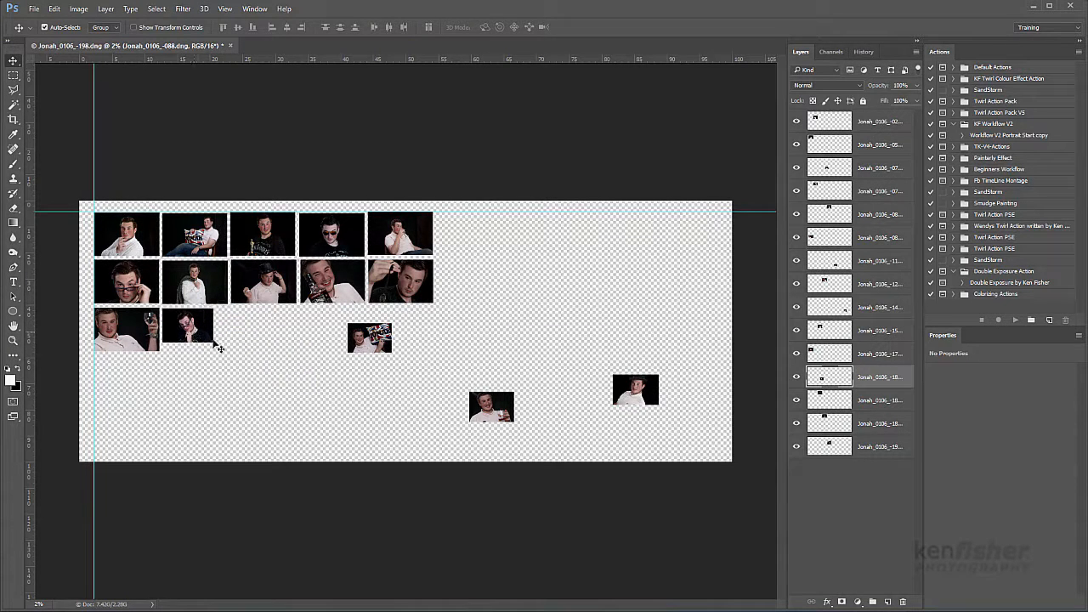
pyautogui.hotkey('ctrl', 't')
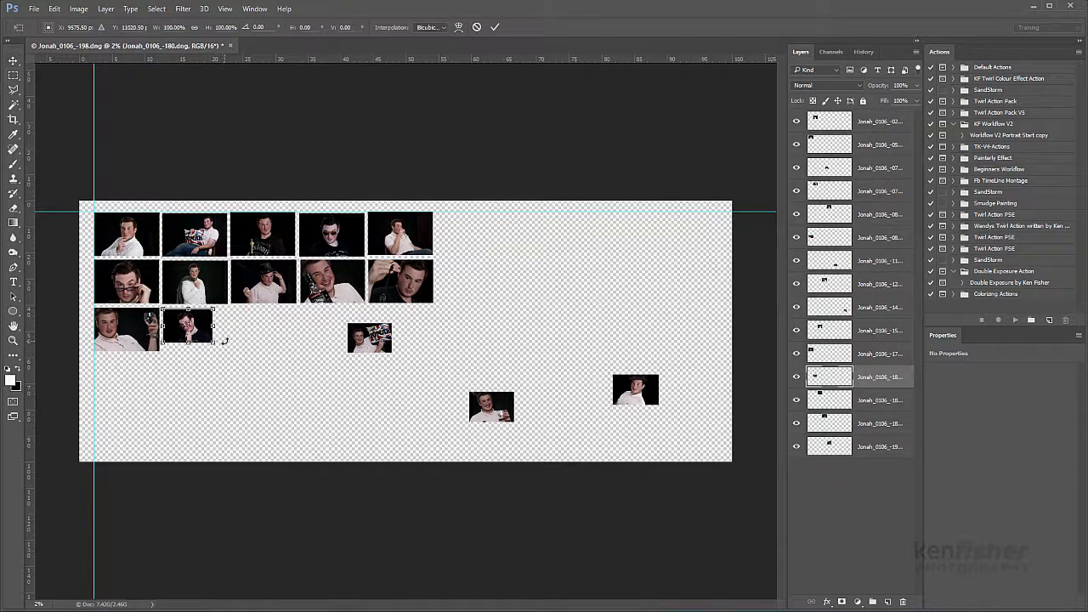
pyautogui.moveTo(213, 346); pyautogui.dragTo(225, 349)
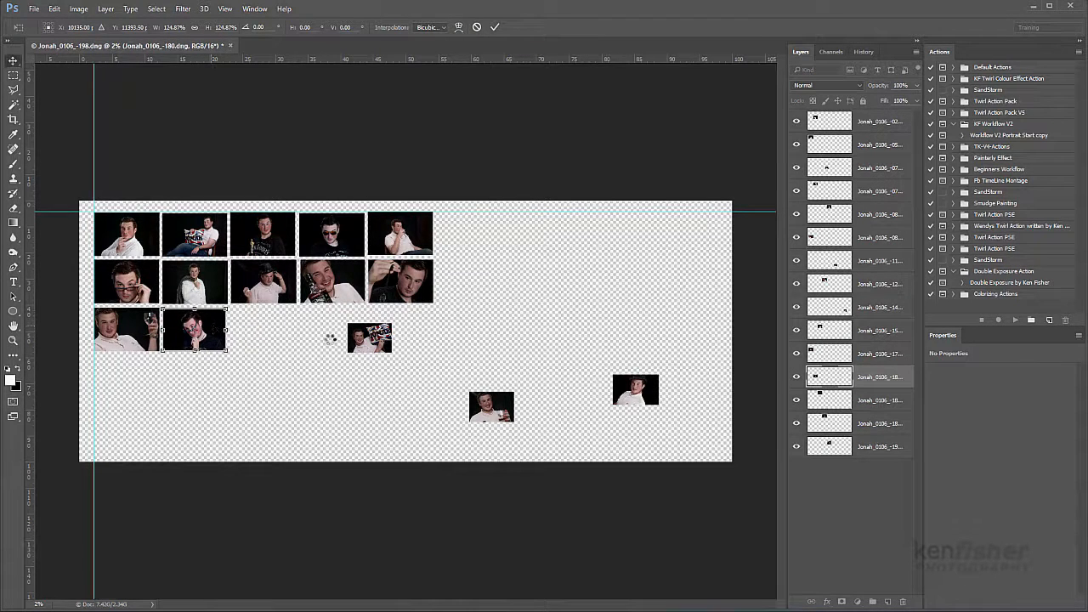
pyautogui.press('Return')
# - Place the white-shirt photo with the patterned prop third in the third row and scale it proportionally to about 138%
pyautogui.moveTo(378, 350); pyautogui.dragTo(264, 302)
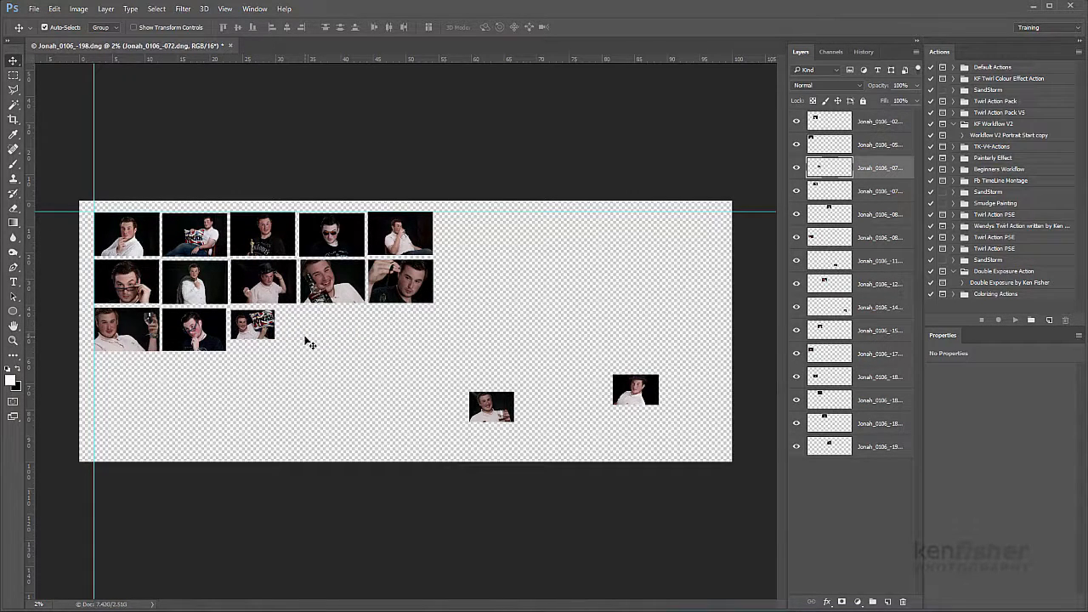
pyautogui.hotkey('ctrl', 't')
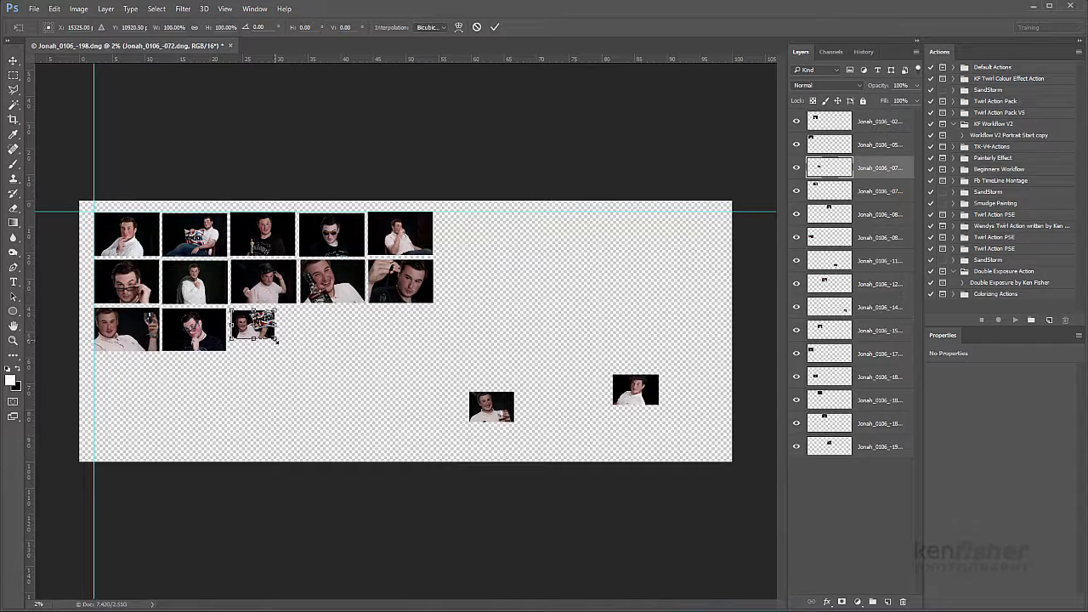
pyautogui.moveTo(276, 341); pyautogui.dragTo(293, 350)
pyautogui.press('Return')
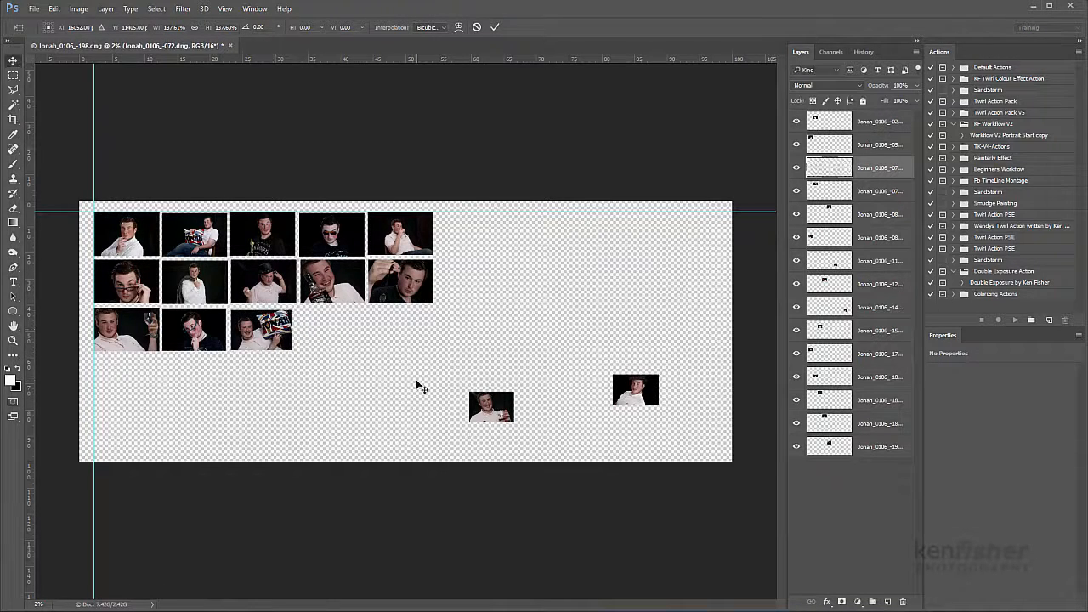
# - Place the photo with the mug fourth in the third row and scale it proportionally to about 135%
pyautogui.moveTo(497, 416); pyautogui.dragTo(332, 306)
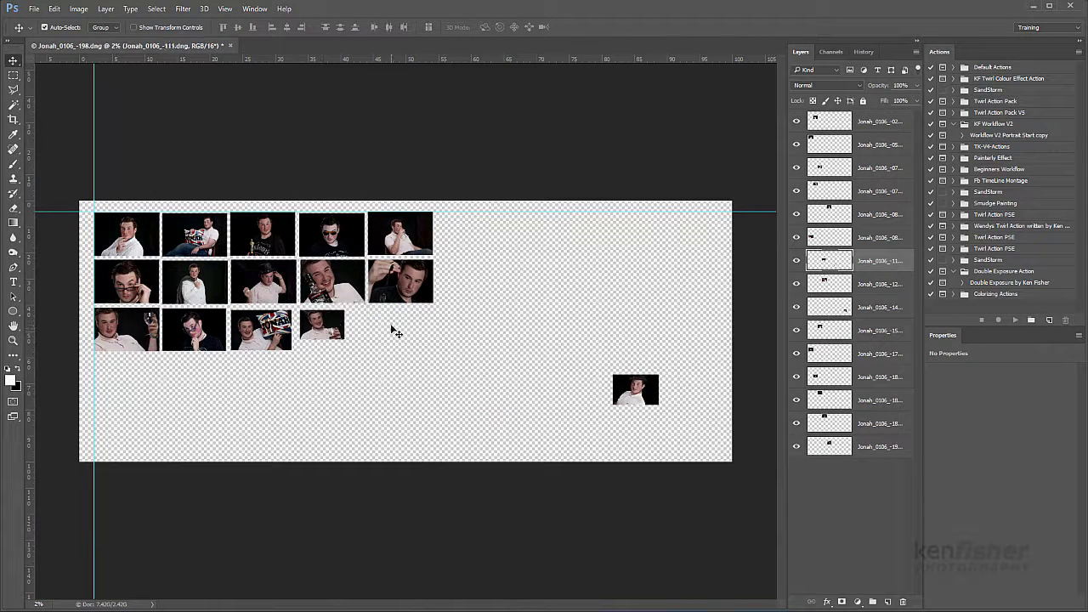
pyautogui.hotkey('ctrl', 't')
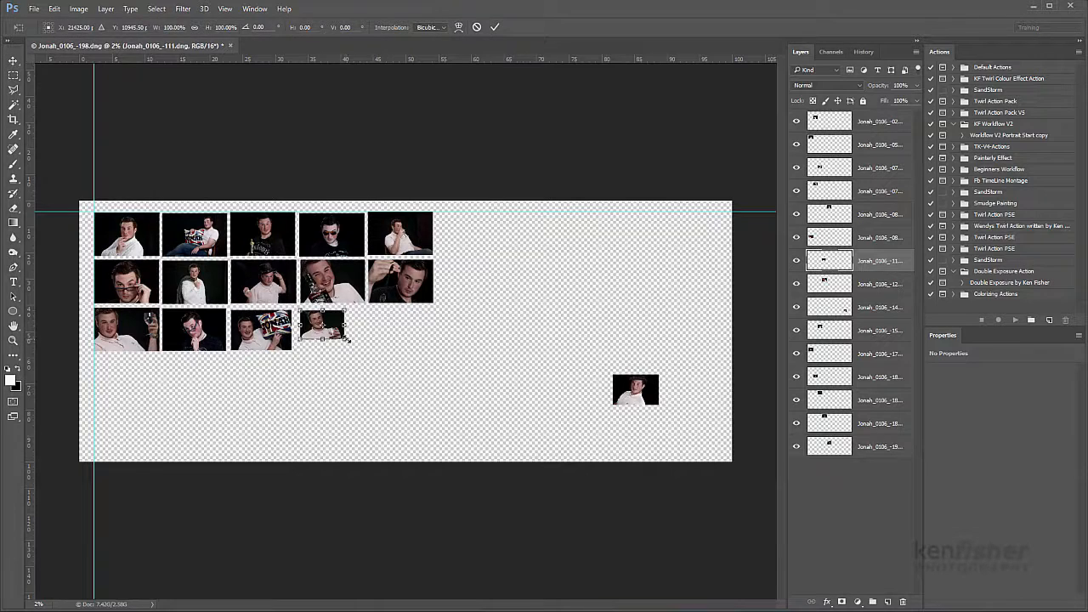
pyautogui.moveTo(346, 339); pyautogui.dragTo(360, 356)
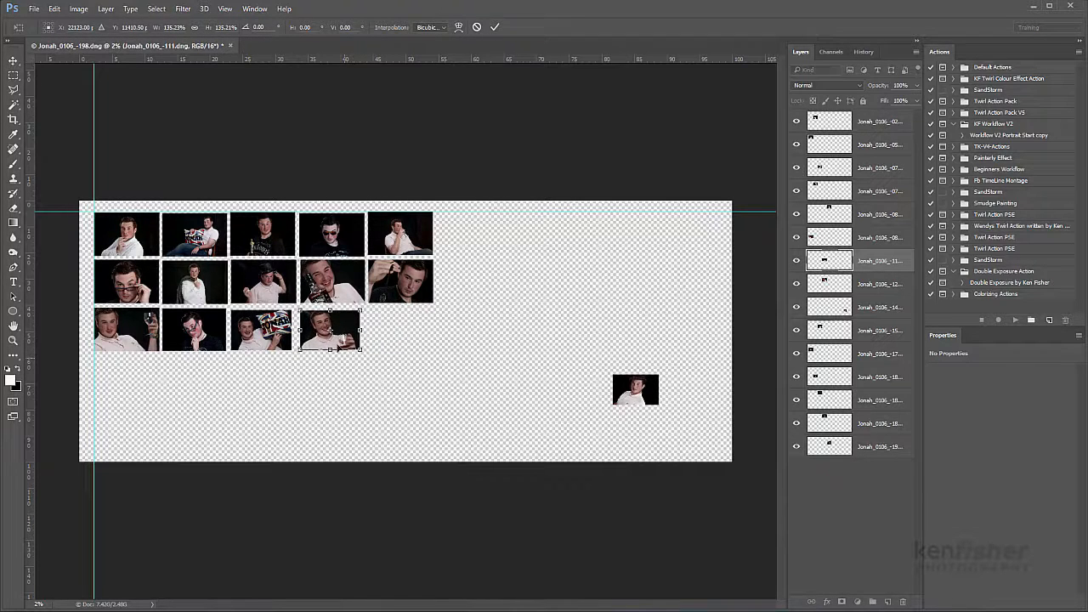
pyautogui.press('Return')
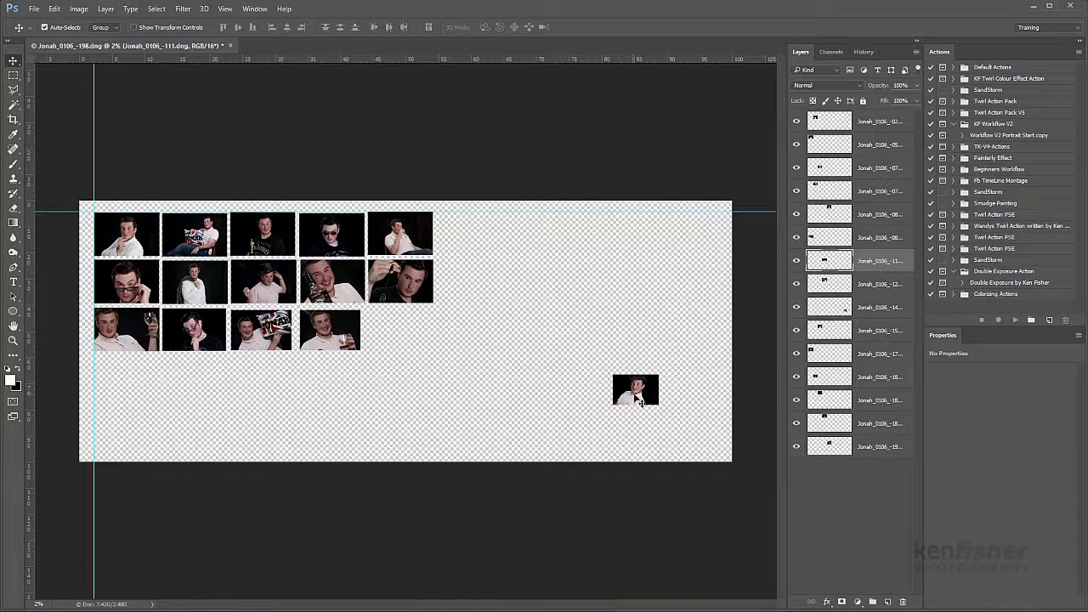
# - Place the last loose white-shirt portrait fifth in the third row and scale it proportionally to about 138%
pyautogui.moveTo(629, 396); pyautogui.dragTo(393, 334)
pyautogui.hotkey('ctrl', 't')
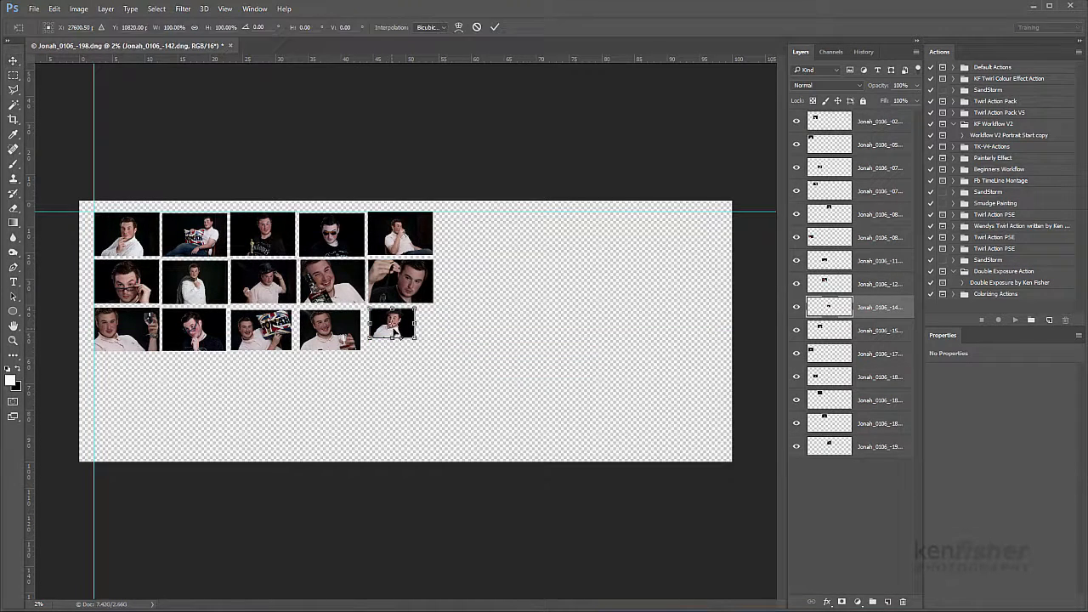
pyautogui.moveTo(417, 337); pyautogui.dragTo(435, 351)
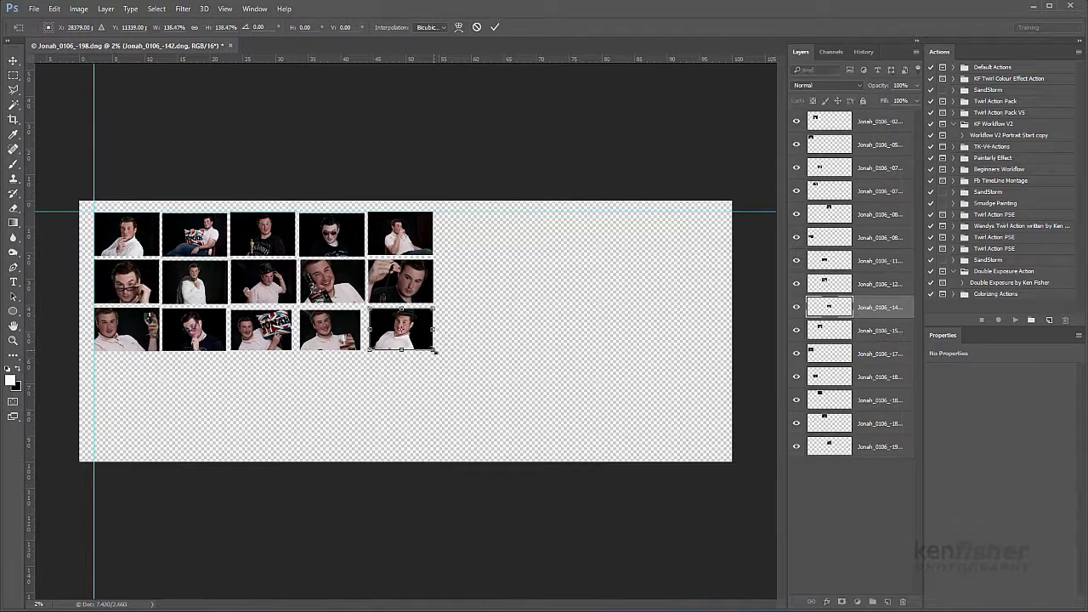
pyautogui.press('Return')
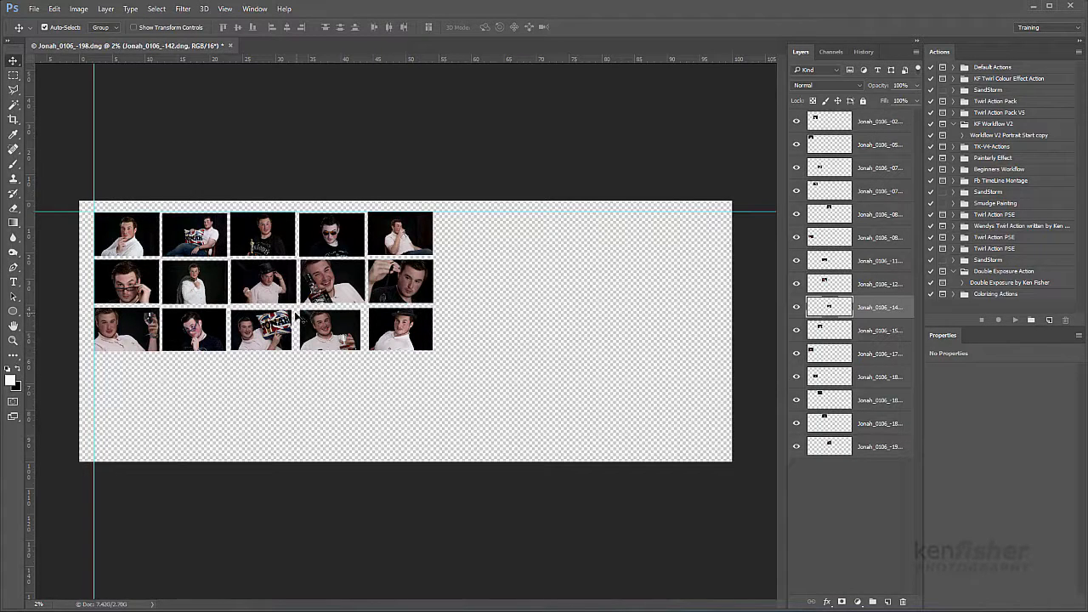
# - Nudge the third and fourth photos of the third row into alignment and move all fifteen photo layers together toward the canvas's vertical middle
pyautogui.moveTo(281, 331); pyautogui.dragTo(283, 331)
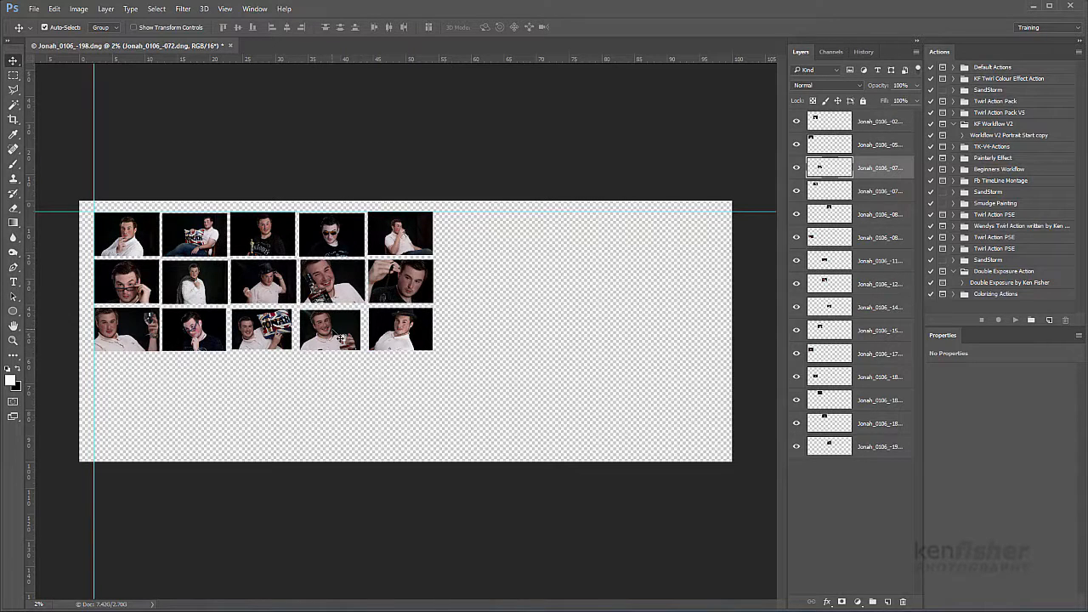
pyautogui.moveTo(336, 334); pyautogui.dragTo(336, 332)
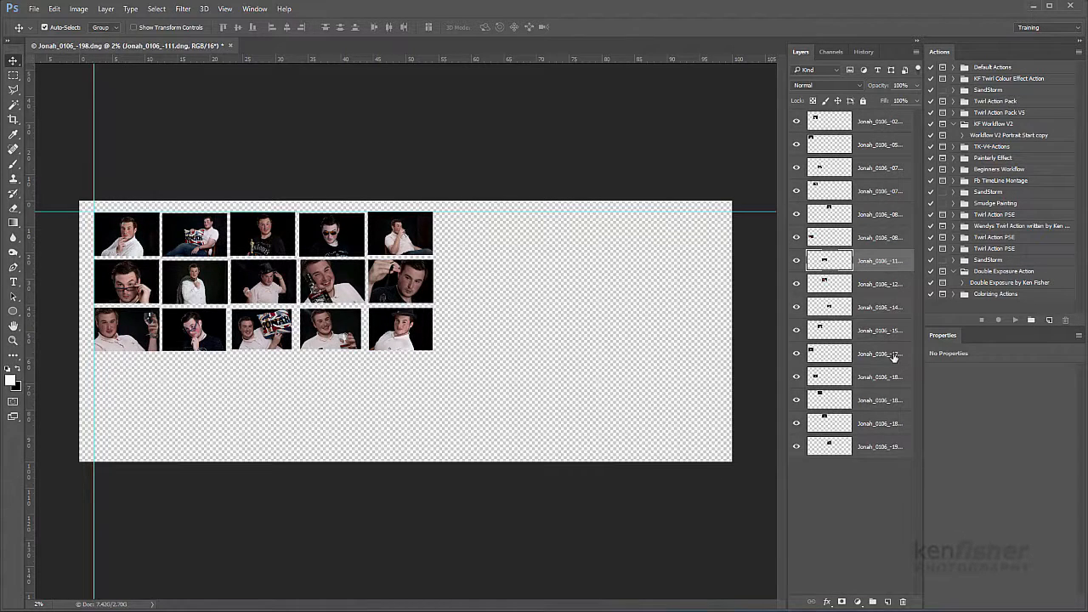
pyautogui.click(892, 128)
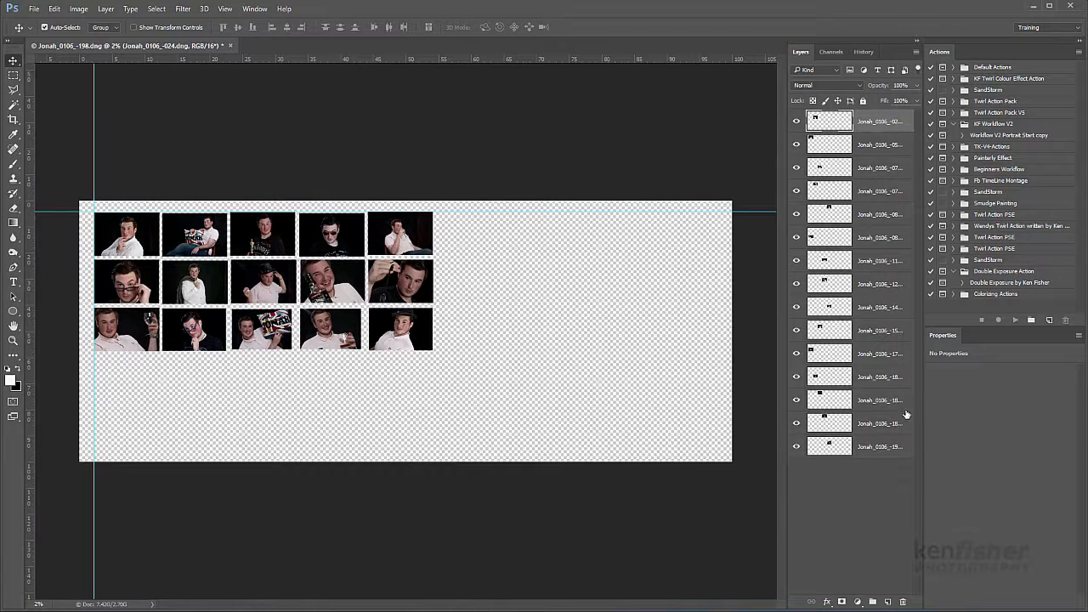
pyautogui.keyDown('shift'); pyautogui.click(880, 448); pyautogui.keyUp('shift')
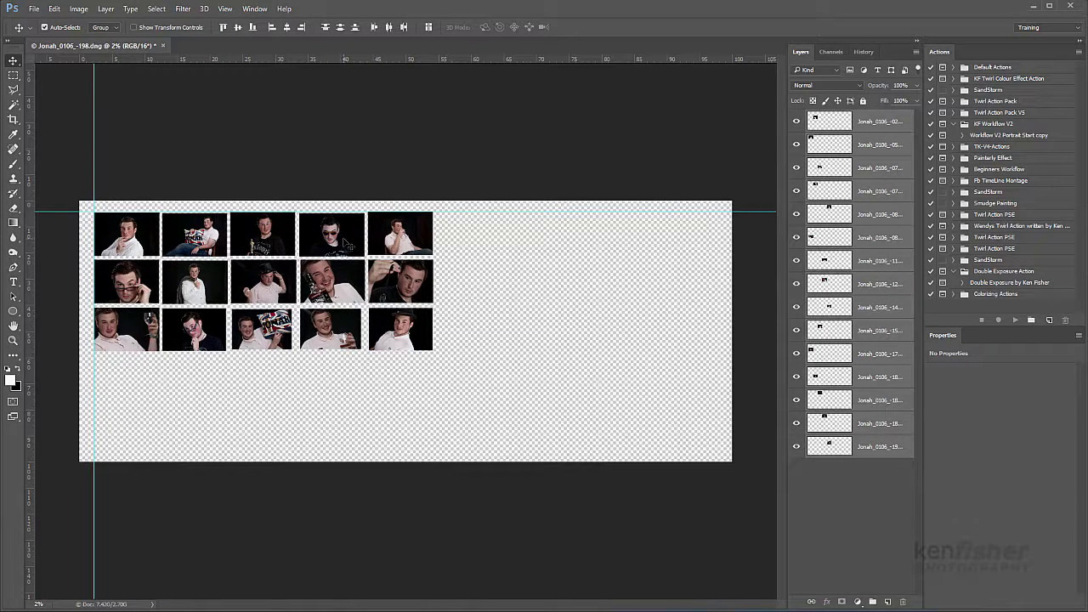
pyautogui.moveTo(345, 237); pyautogui.dragTo(357, 295)
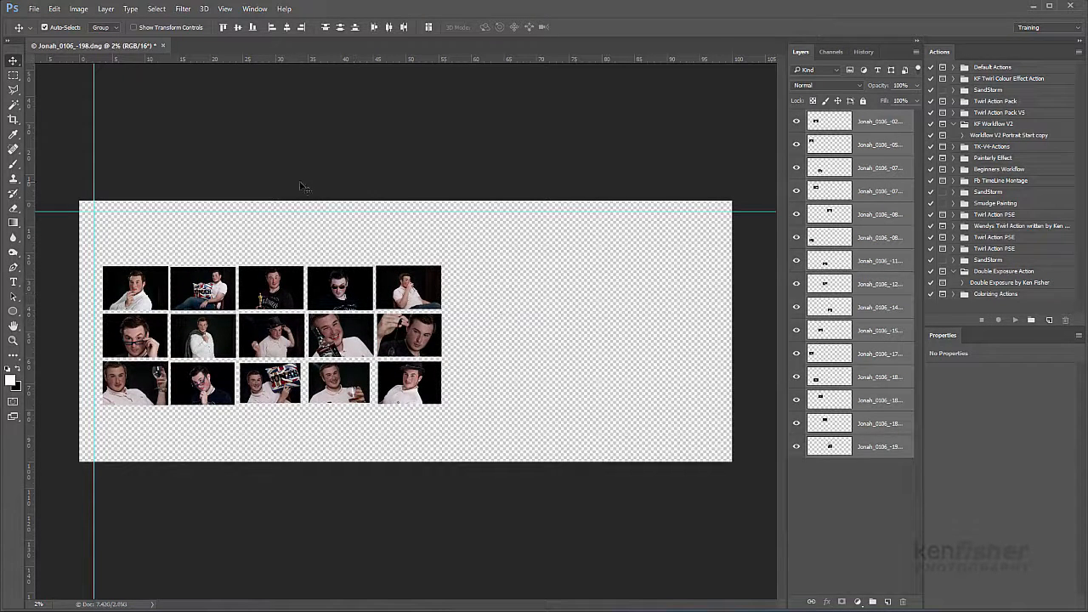
# - Crop away the empty canvas to the right of the photo grid, leaving the canvas about 34700 px wide
pyautogui.click(12, 122)
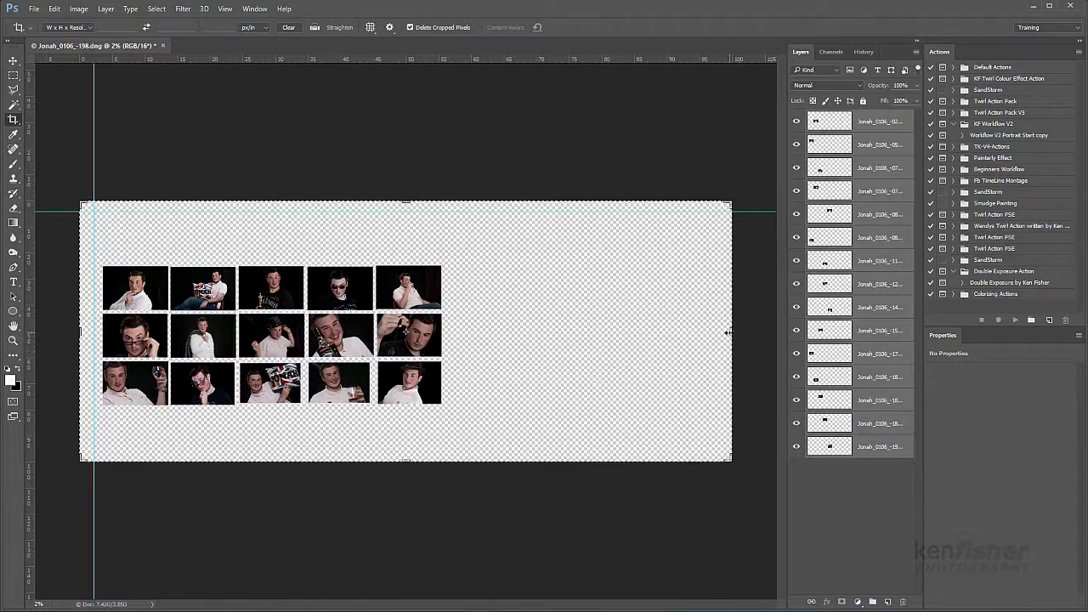
pyautogui.moveTo(727, 333)
pyautogui.mouseDown()
pyautogui.moveTo(636, 337)
pyautogui.moveTo(550, 321)
pyautogui.moveTo(612, 318)
pyautogui.moveTo(603, 335)
pyautogui.moveTo(599, 326)
pyautogui.mouseUp()
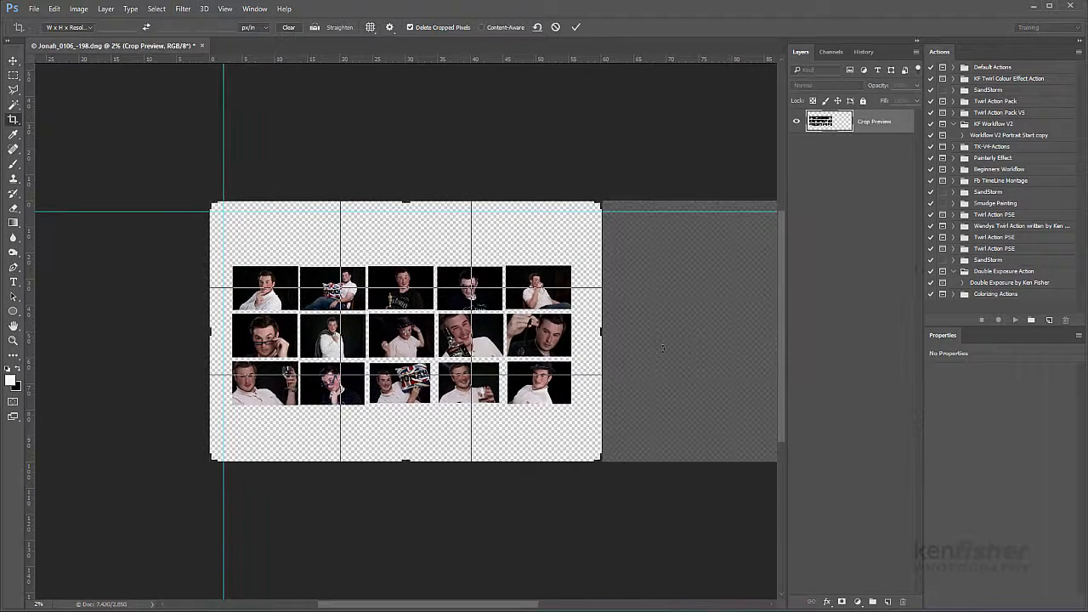
pyautogui.doubleClick(529, 230)
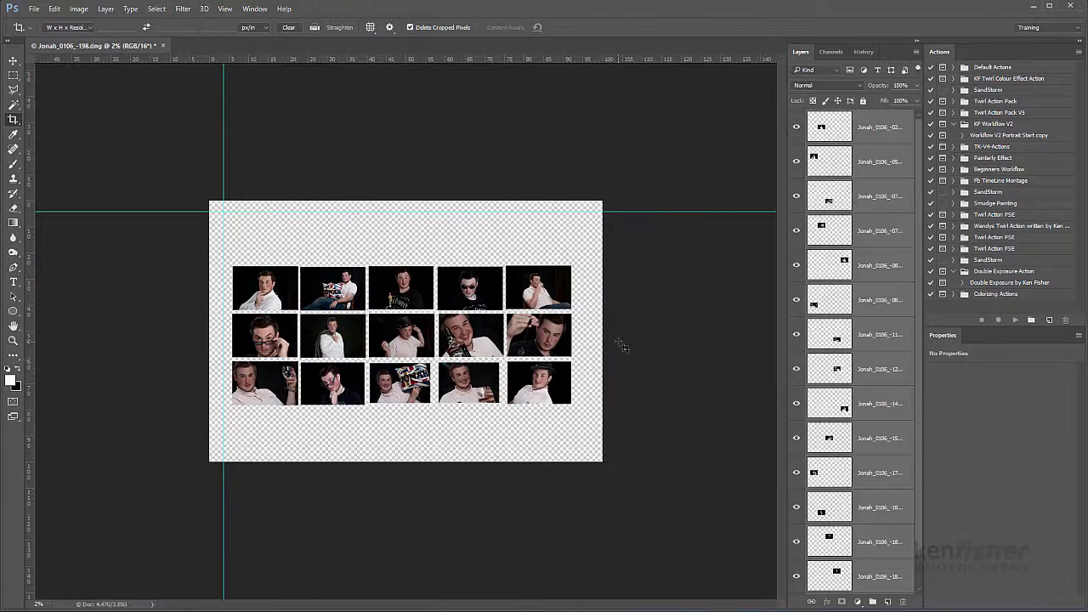
# - Add the title text HANGING PLAN above the first photo row at a font size of 72 pt
pyautogui.click(14, 283)
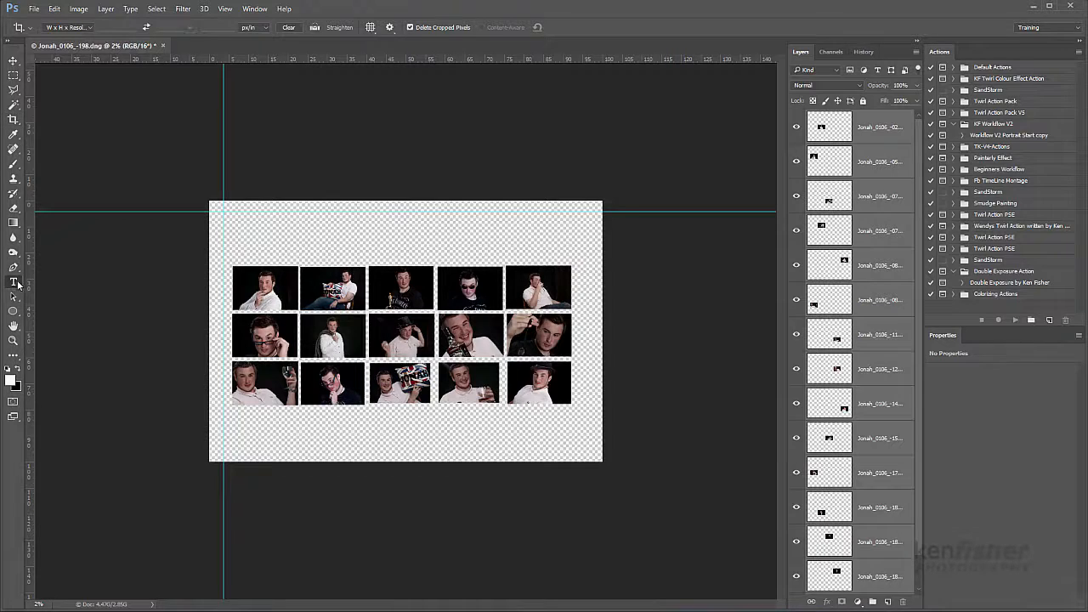
pyautogui.click(277, 232)
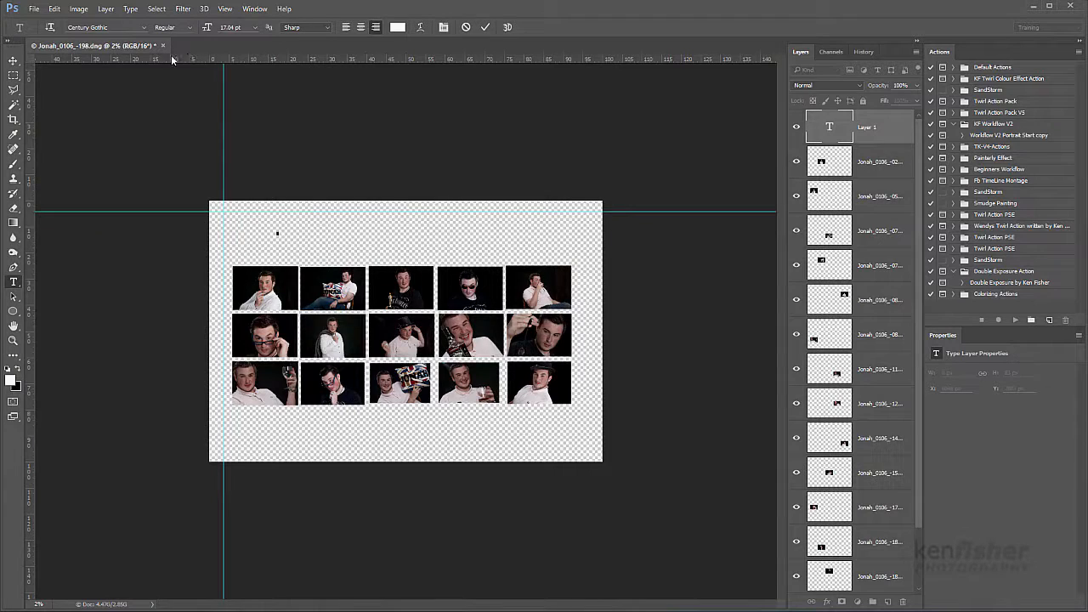
pyautogui.click(256, 29)
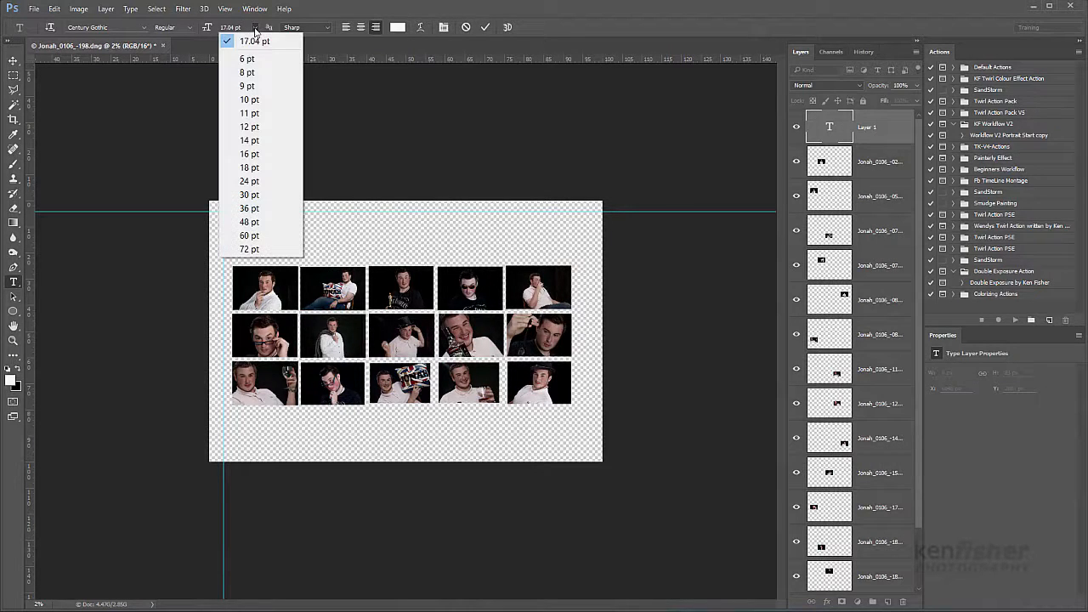
pyautogui.click(264, 238)
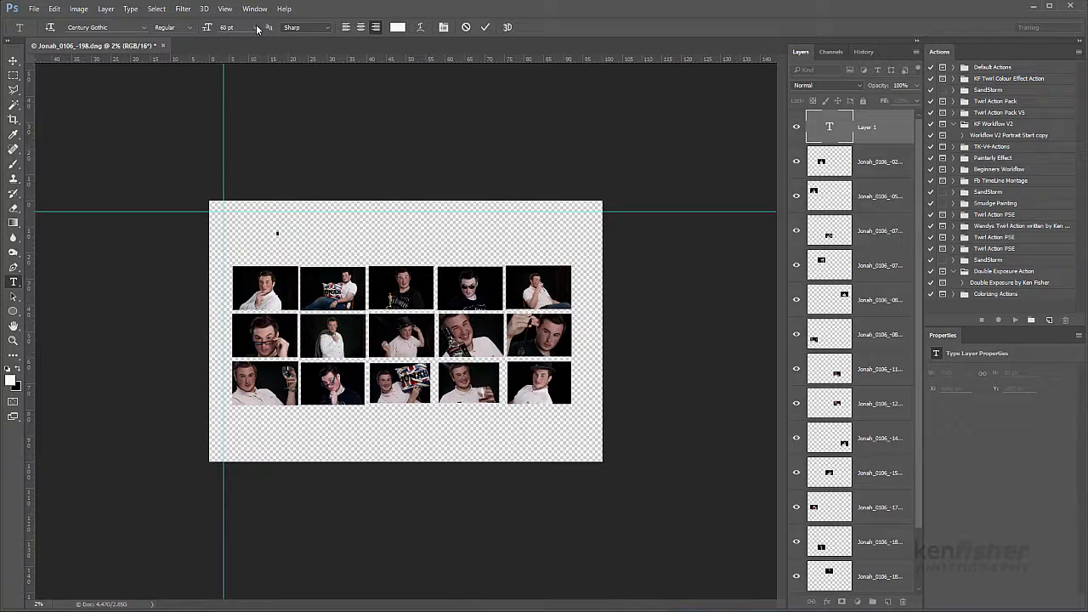
pyautogui.click(256, 29)
pyautogui.click(292, 249)
# - Change the colour of the title text to black
pyautogui.moveTo(276, 233); pyautogui.dragTo(235, 233)
pyautogui.click(400, 28)
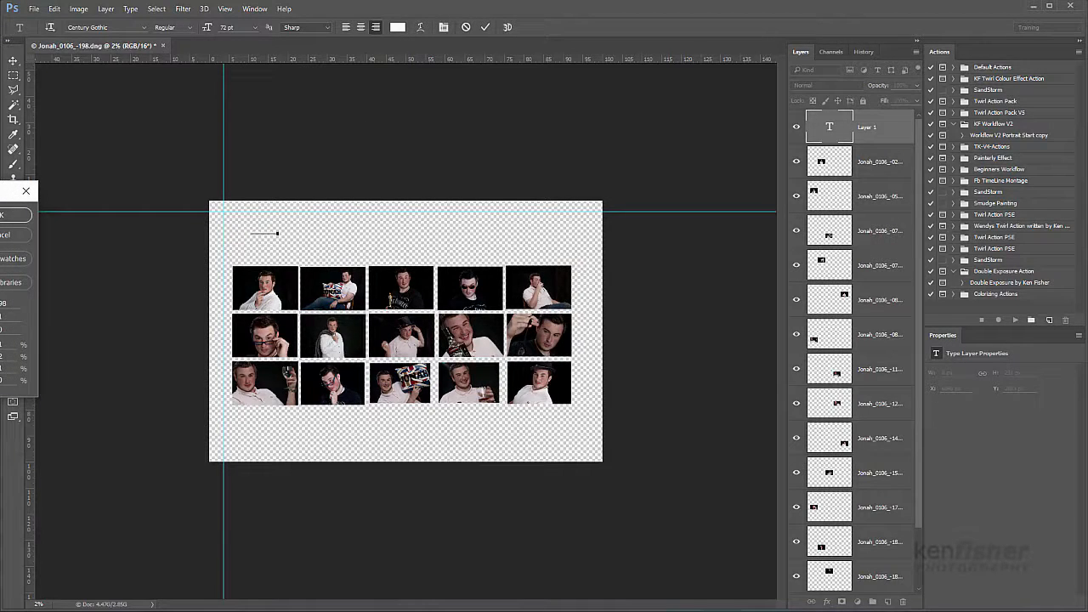
pyautogui.click(0, 380)
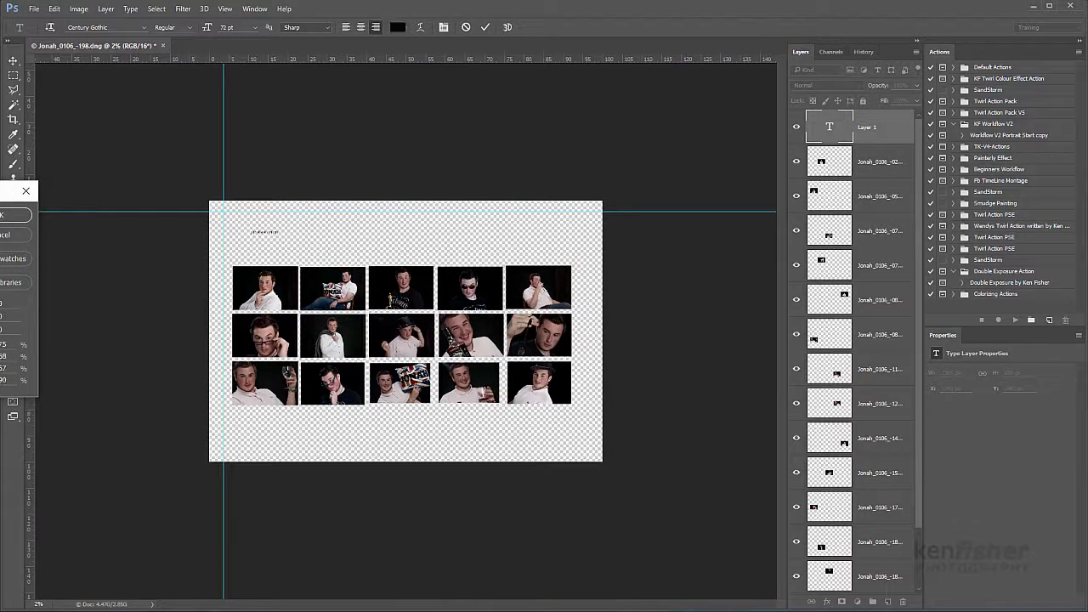
pyautogui.click(13, 215)
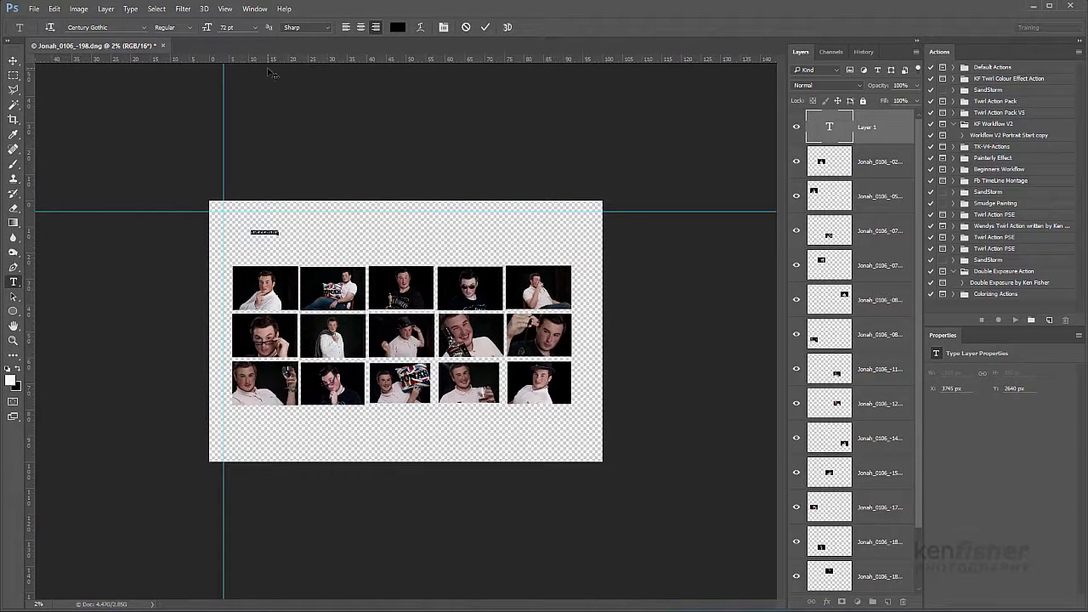
# - Set the title text's font size to 100 pt and commit the text layer
pyautogui.click(222, 27)
pyautogui.write('100')
pyautogui.press('Return')
pyautogui.press('ctrl')
pyautogui.click(484, 26)
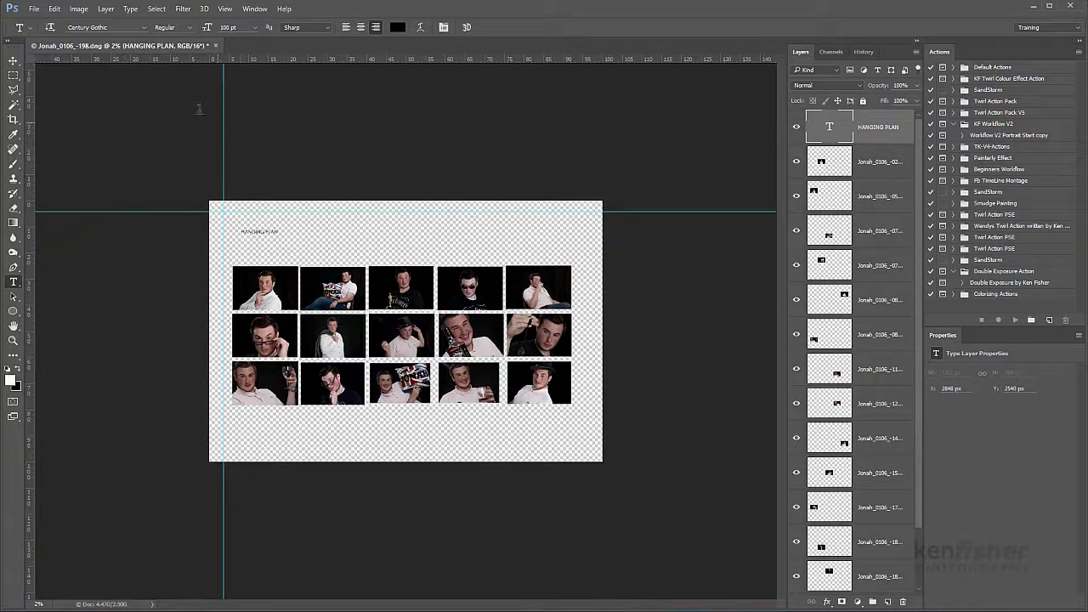
# - Resample the whole image proportionally to a width of 5000 pixels
pyautogui.click(79, 9)
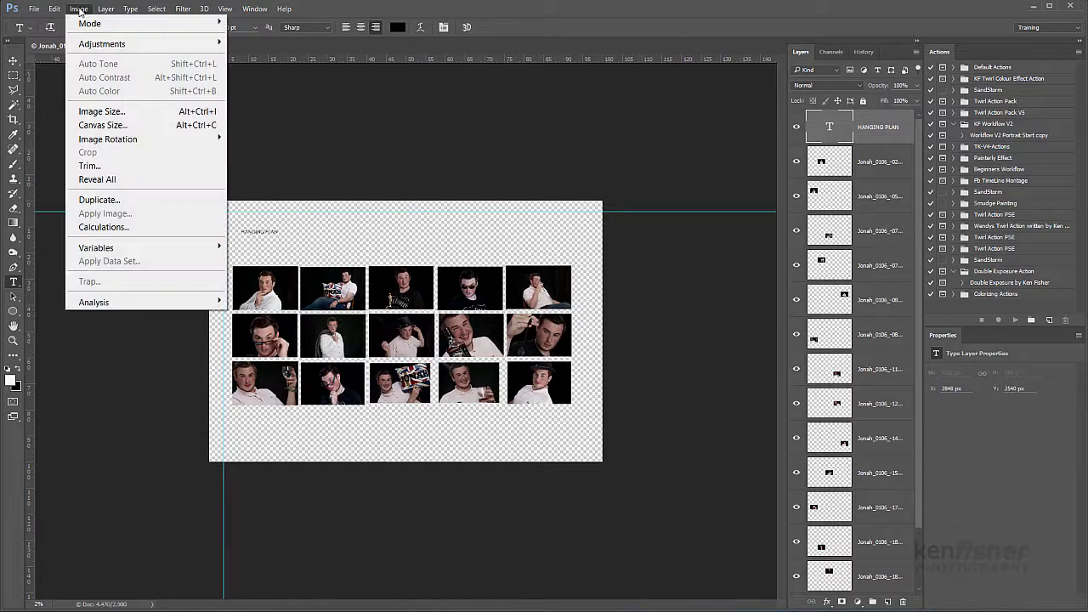
pyautogui.click(102, 112)
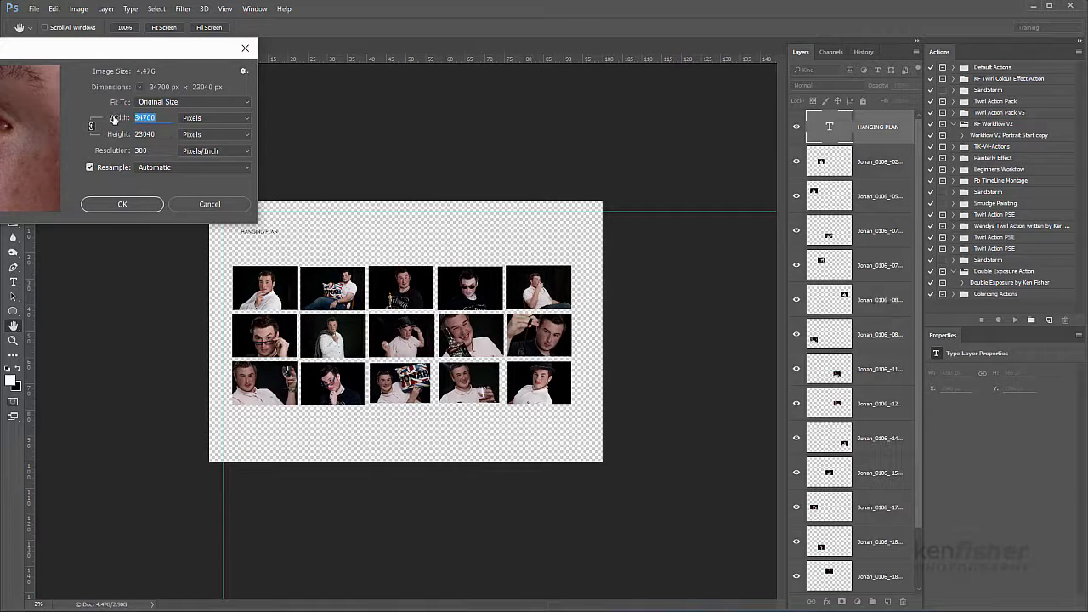
pyautogui.write('5000')
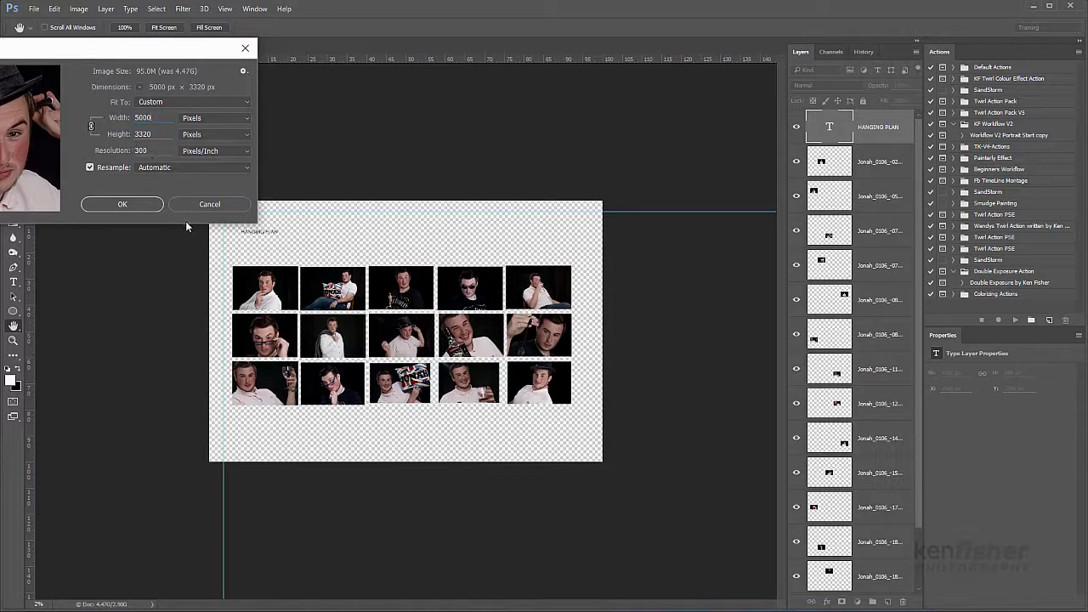
pyautogui.click(128, 203)
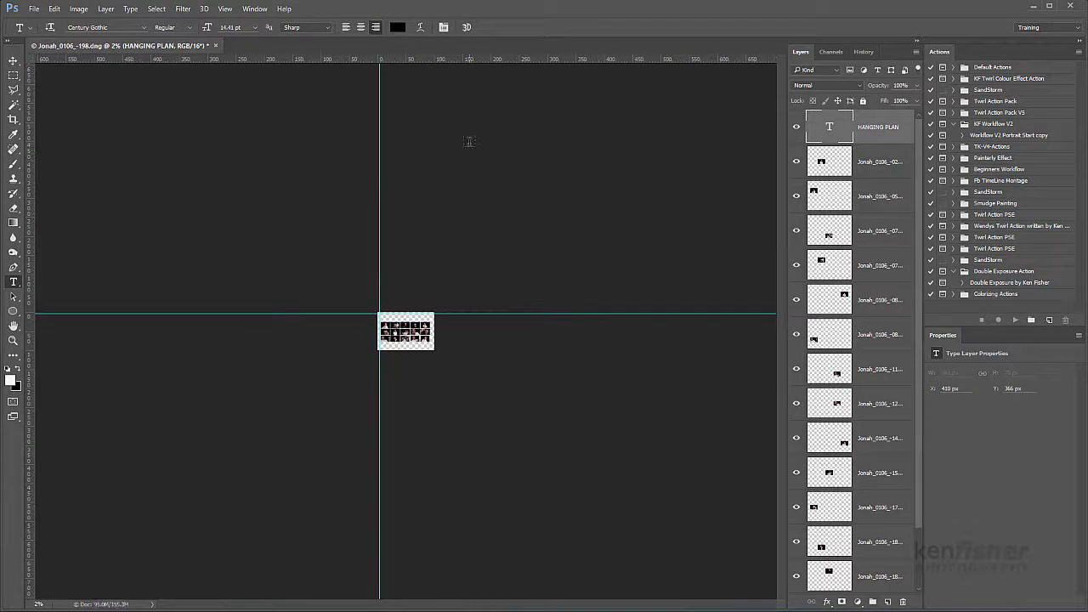
# - Set the HANGING PLAN title to 36 pt and move it above the first row, starting at the grid's left edge
pyautogui.hotkey('ctrl', '+')
pyautogui.hotkey('ctrl', '+')
pyautogui.hotkey('ctrl', '+')
pyautogui.hotkey('ctrl', '+')
pyautogui.hotkey('ctrl', '+')
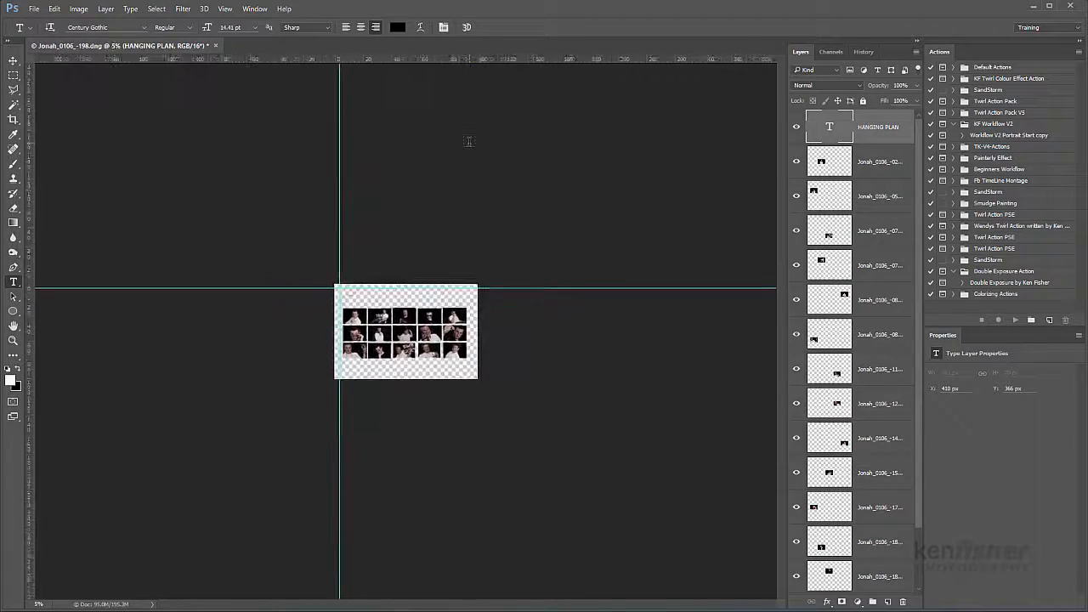
pyautogui.hotkey('ctrl', '+')
pyautogui.hotkey('ctrl', '+')
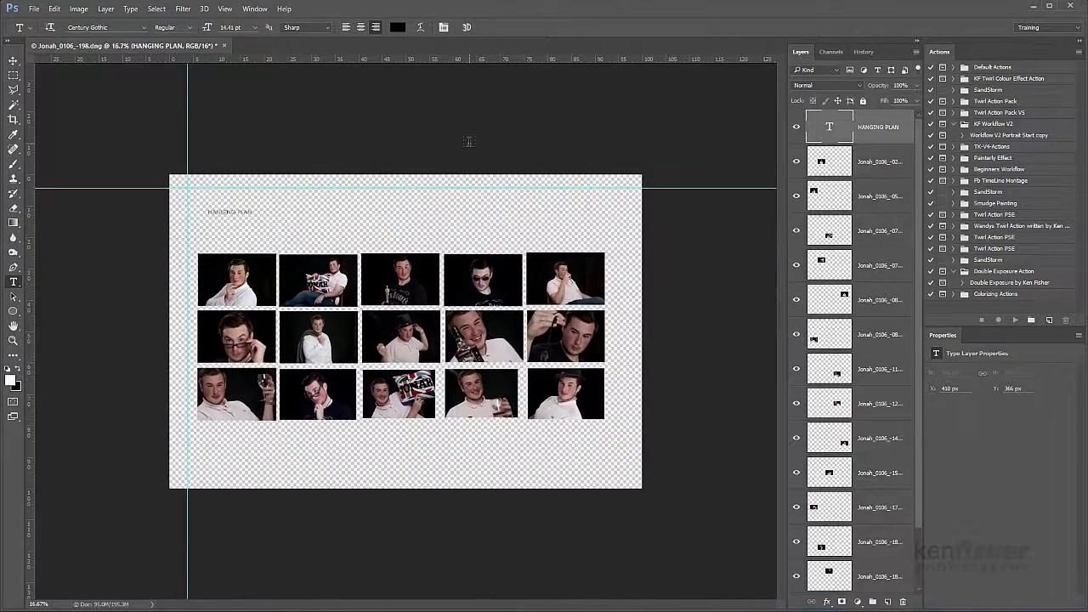
pyautogui.hotkey('ctrl', '+')
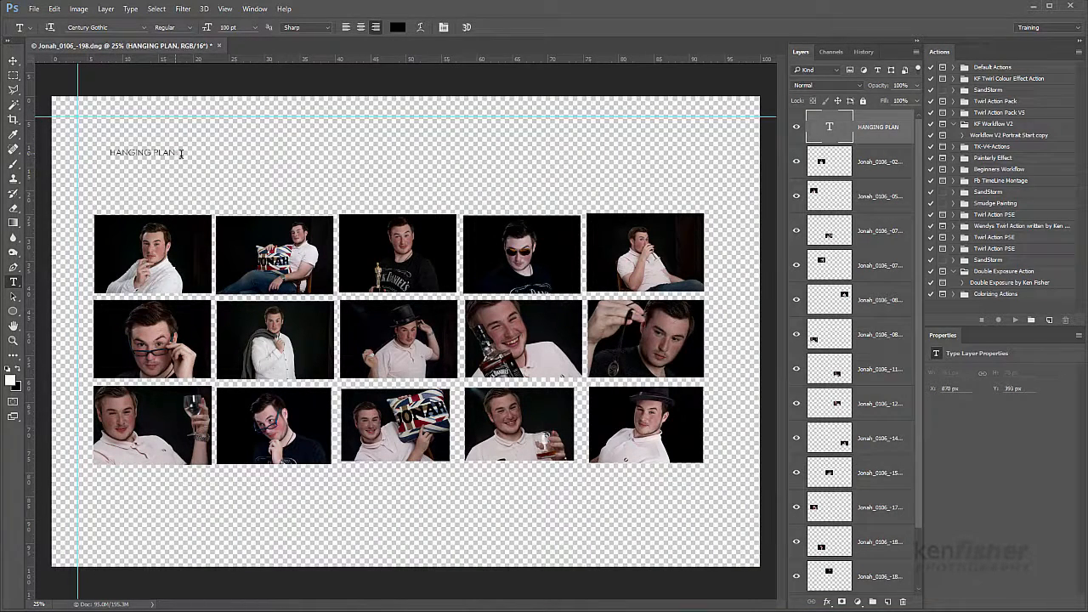
pyautogui.moveTo(176, 151); pyautogui.dragTo(95, 152)
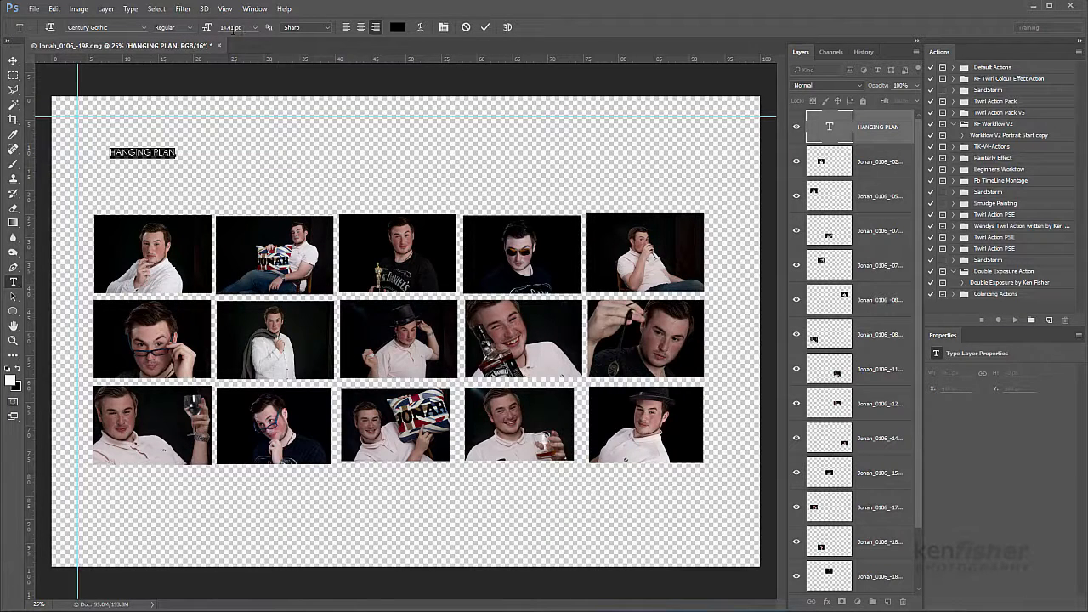
pyautogui.click(256, 28)
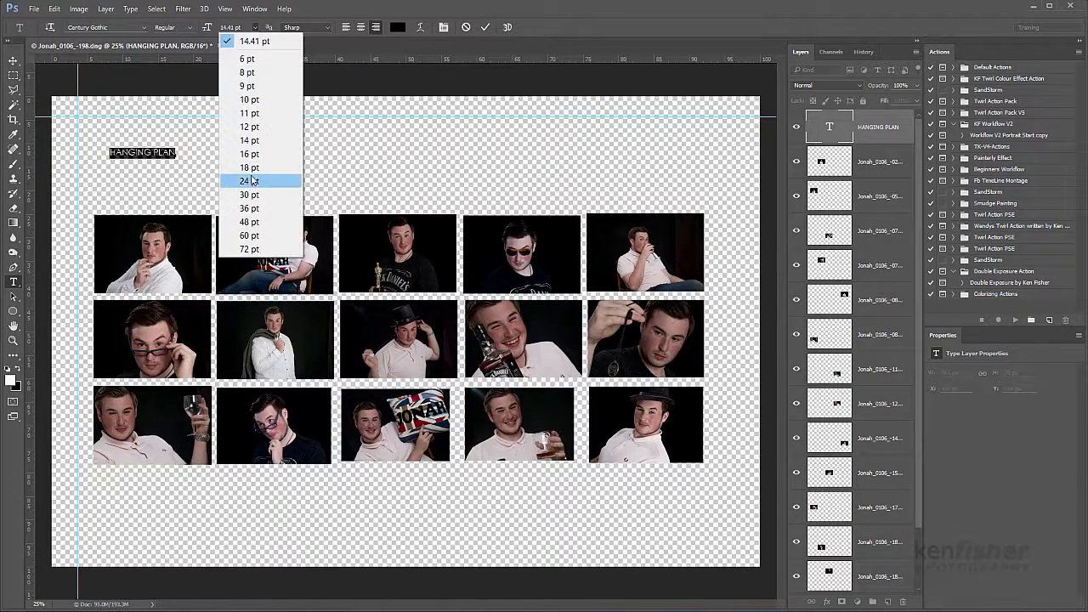
pyautogui.click(251, 208)
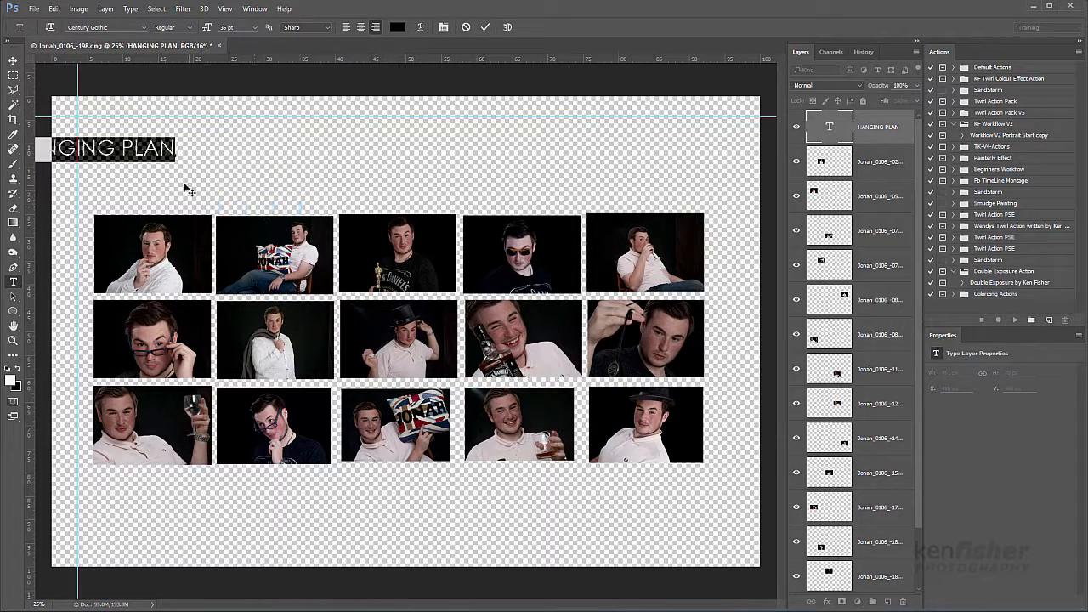
pyautogui.moveTo(244, 197); pyautogui.dragTo(277, 197)
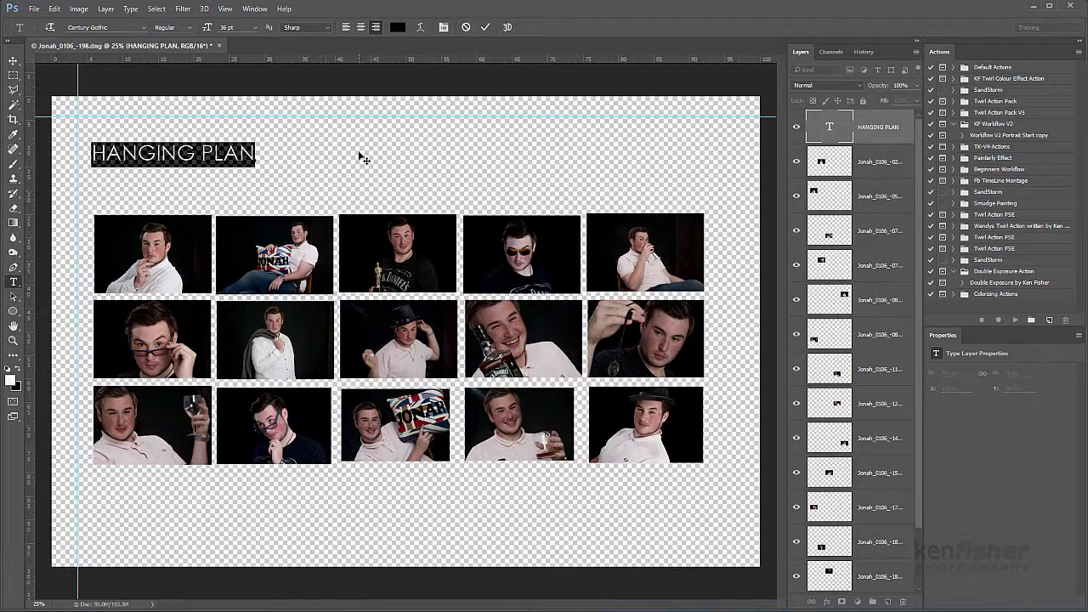
pyautogui.hotkey('ctrl', 'Return')
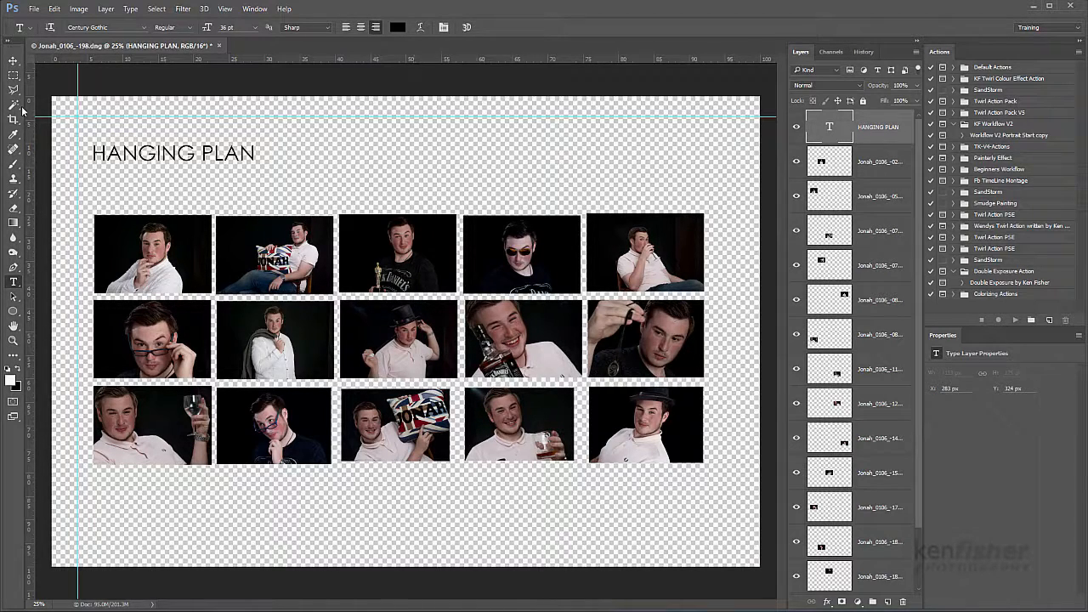
# - Nudge the first photo of the top row slightly down
pyautogui.click(12, 62)
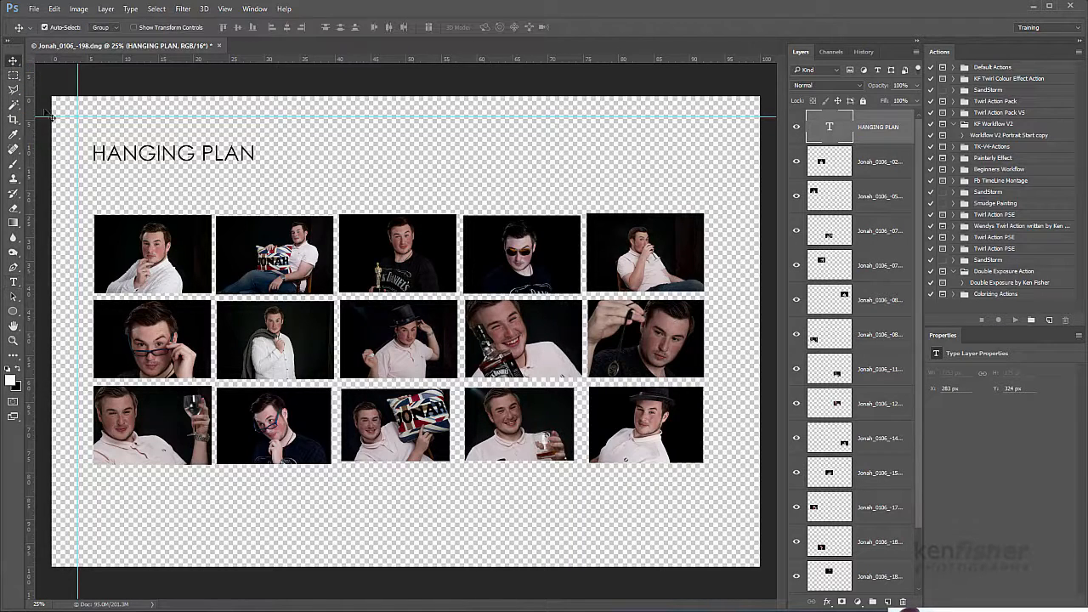
pyautogui.moveTo(157, 246)
pyautogui.mouseDown()
pyautogui.moveTo(160, 218)
pyautogui.moveTo(160, 249)
pyautogui.mouseUp()
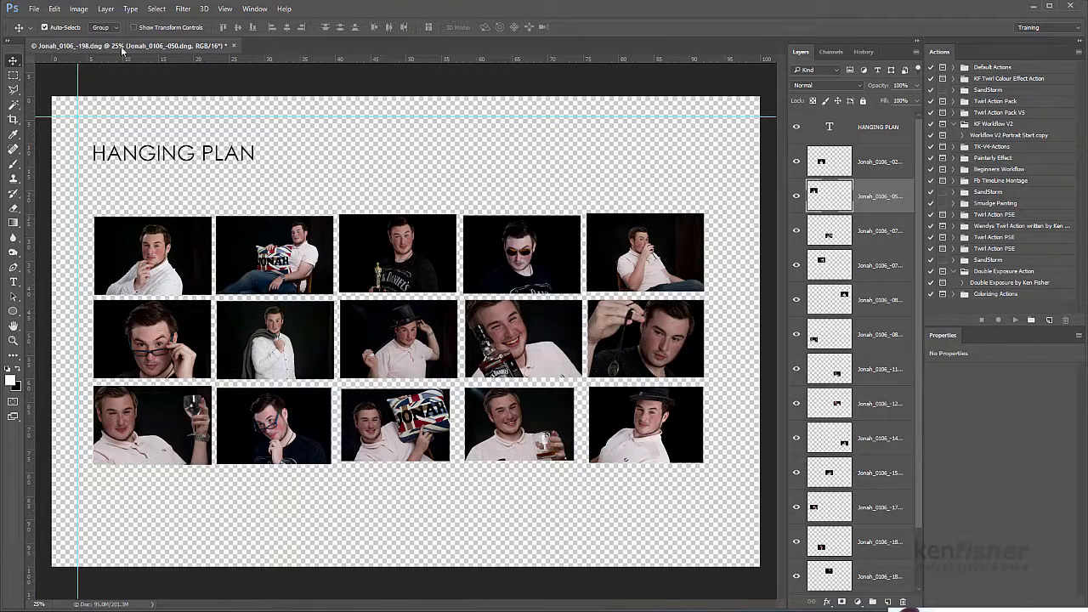
# - Save the finished layout and switch to Lightroom to view it in the Hanging Plan collection
pyautogui.click(34, 10)
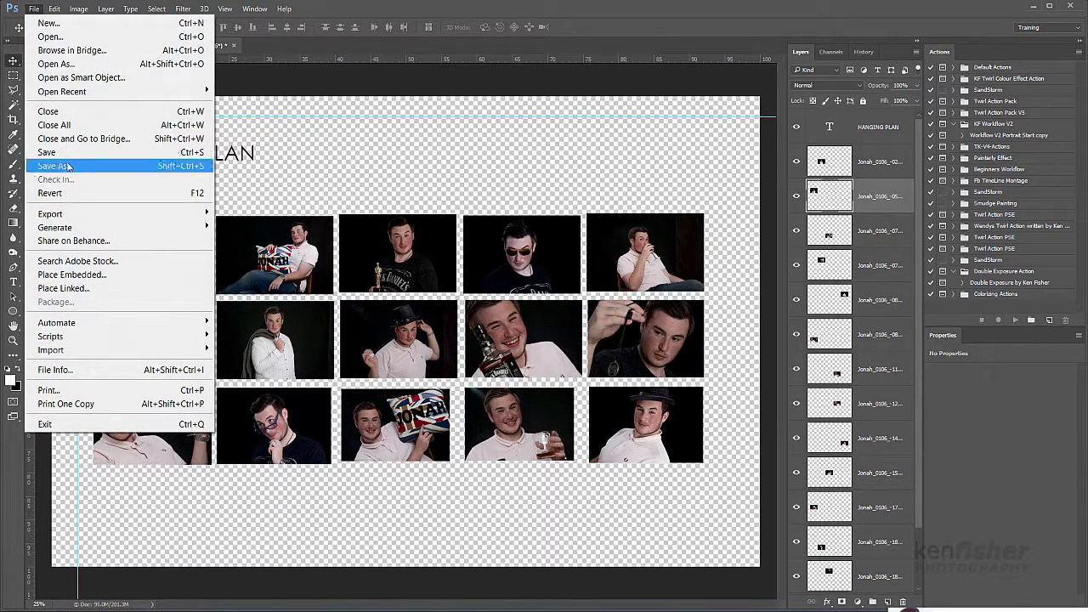
pyautogui.click(70, 154)
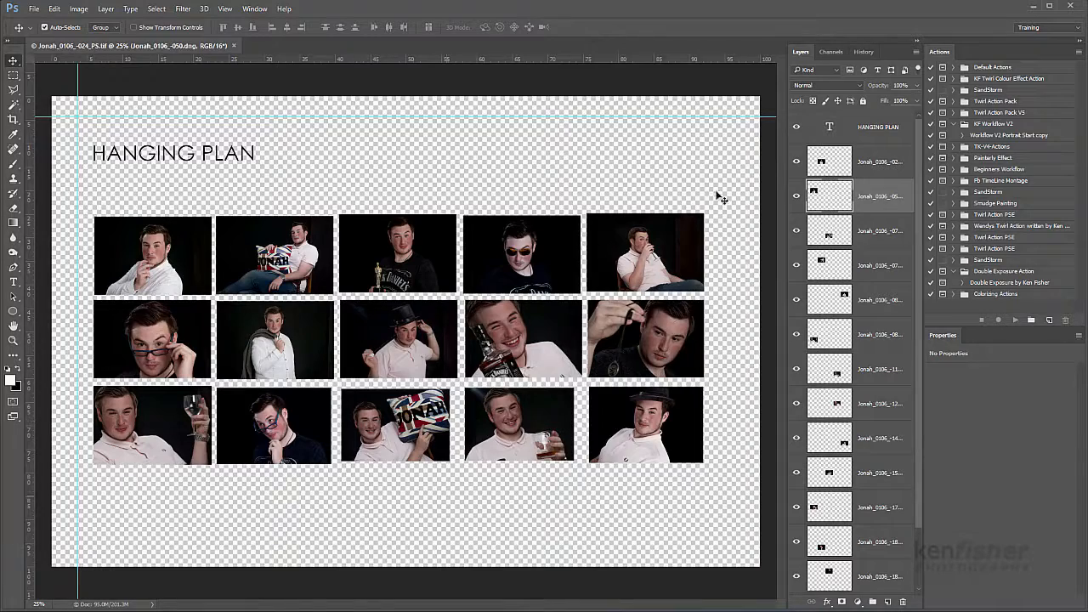
pyautogui.click(1032, 10)
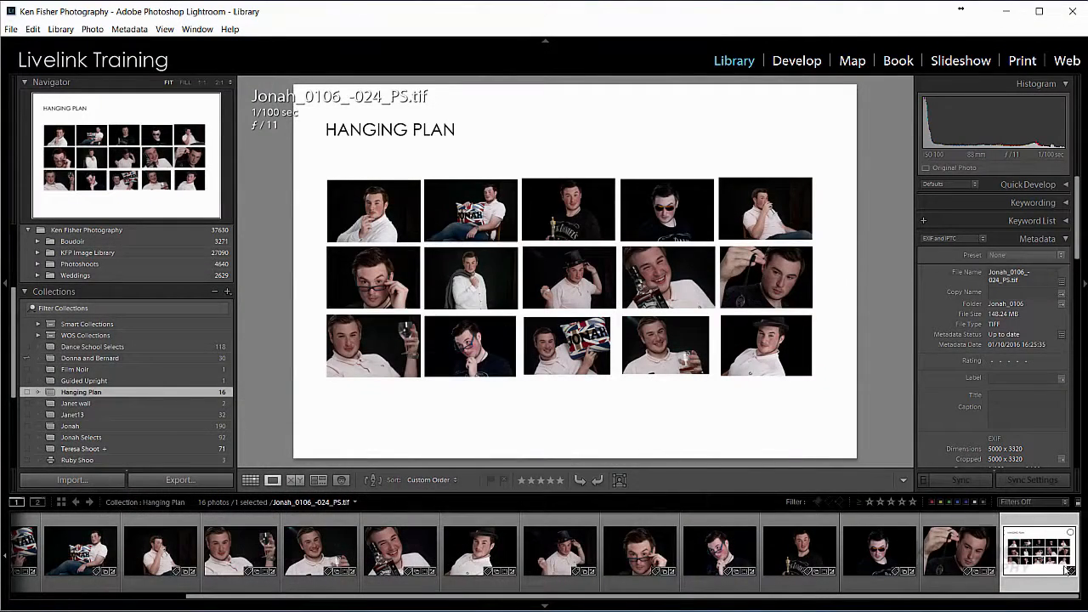